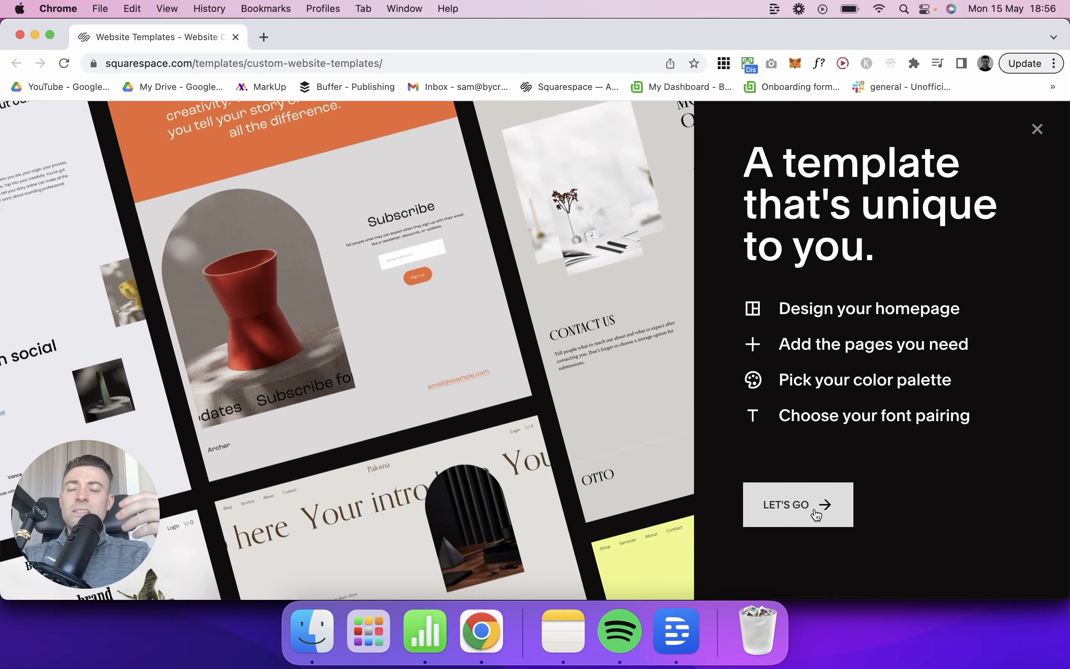
# Step: Start building a custom template, title the site "Demo site for youtube" and continue to the homepage setup
pyautogui.click(816, 513)
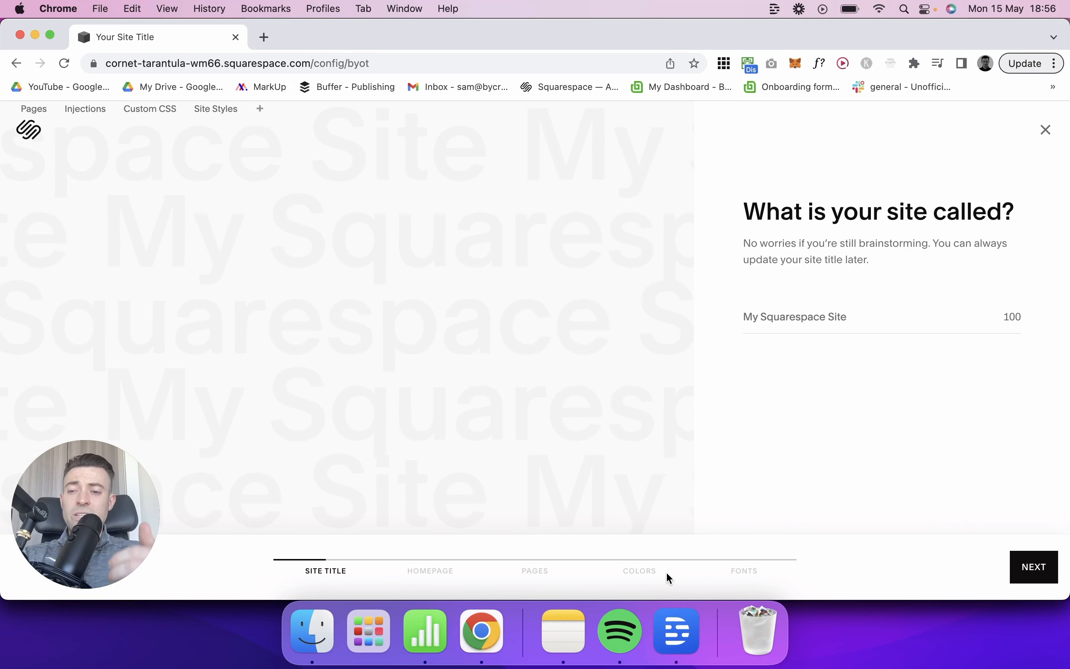
pyautogui.click(879, 314)
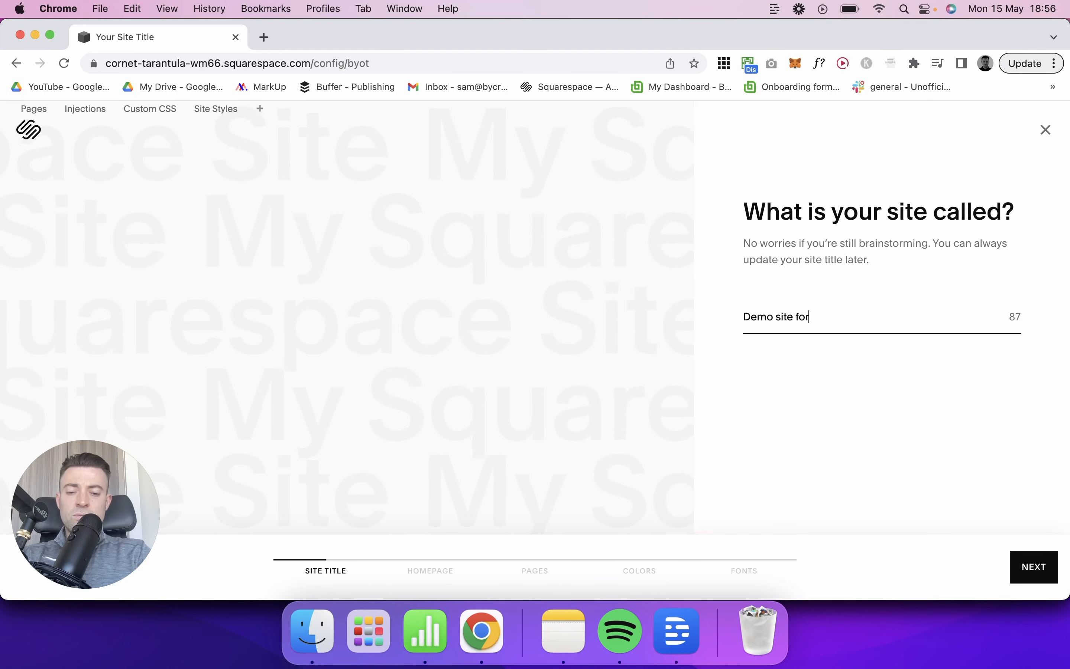
pyautogui.click(1028, 565)
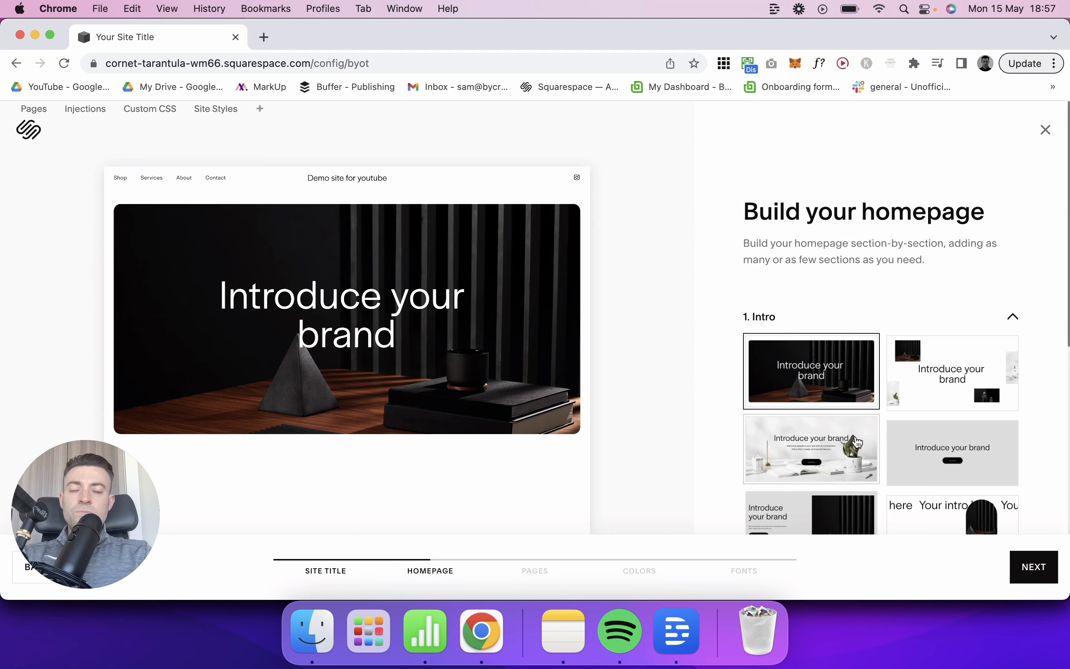
# Step: Choose the Intro layout with the brand headline and button over the white desk and plant photo
pyautogui.scroll(-5, 932, 457)
pyautogui.scroll(5, 926, 415)
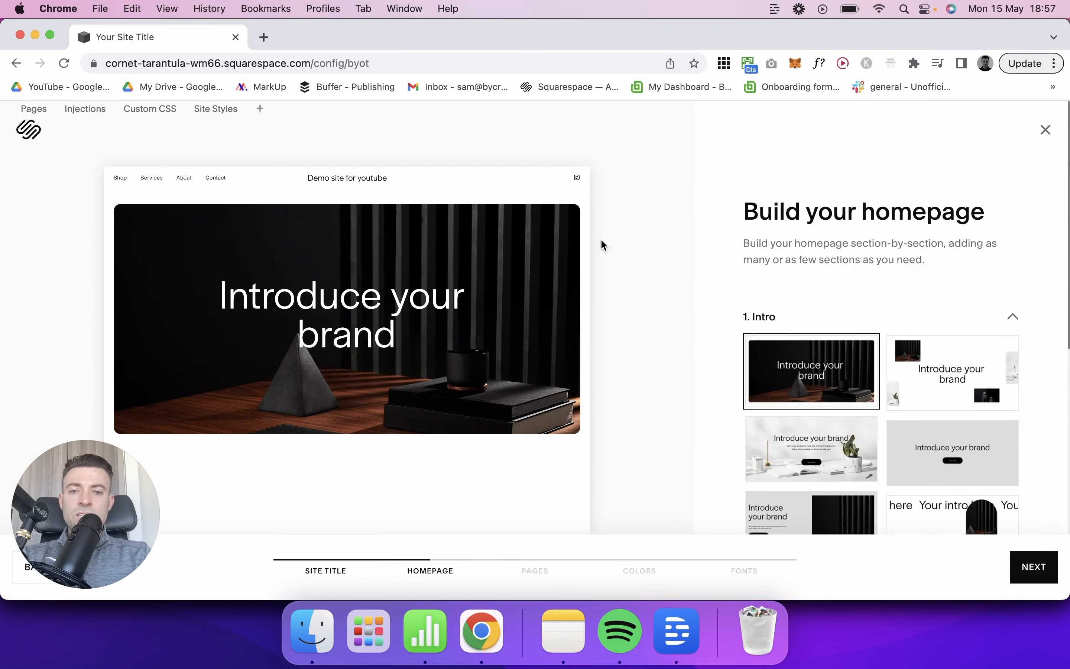
pyautogui.scroll(-2, 951, 442)
pyautogui.click(832, 388)
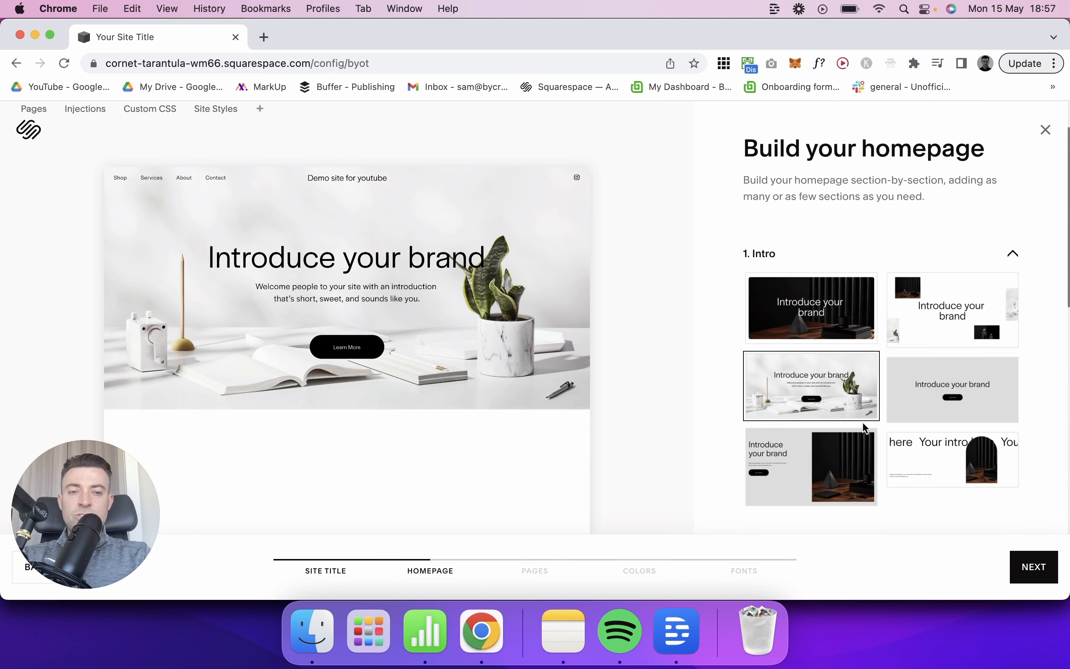
# Step: Try the Our Services layouts for the Featured selling section, deselect them and collapse the section
pyautogui.scroll(-5, 866, 428)
pyautogui.click(836, 399)
pyautogui.scroll(-1, 836, 399)
pyautogui.click(812, 325)
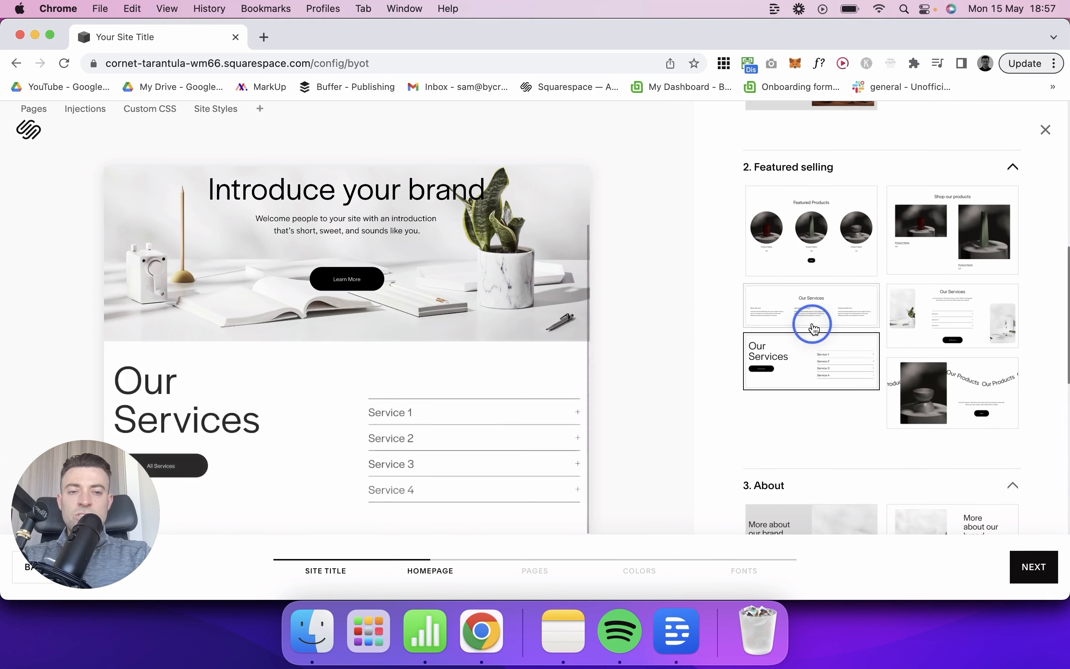
pyautogui.click(936, 318)
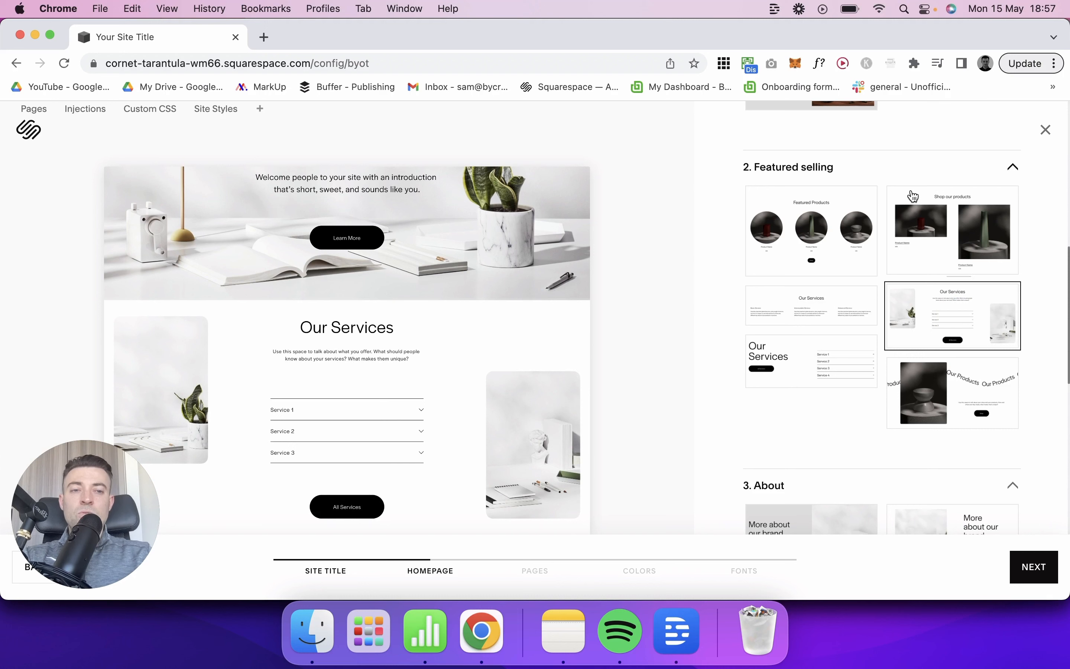
pyautogui.click(975, 306)
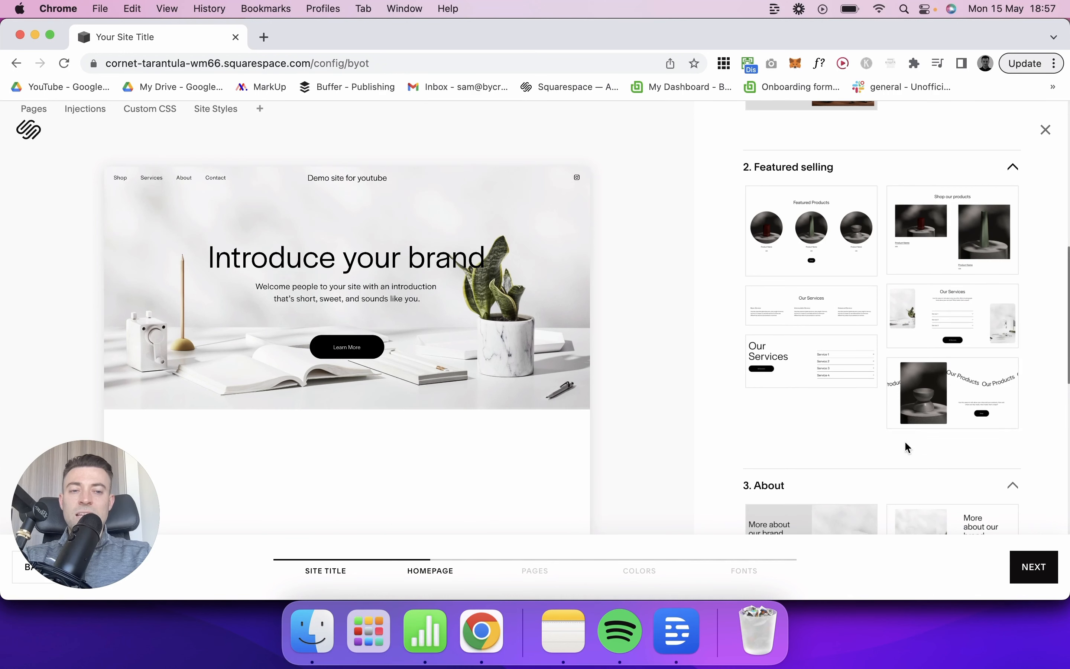
pyautogui.click(951, 331)
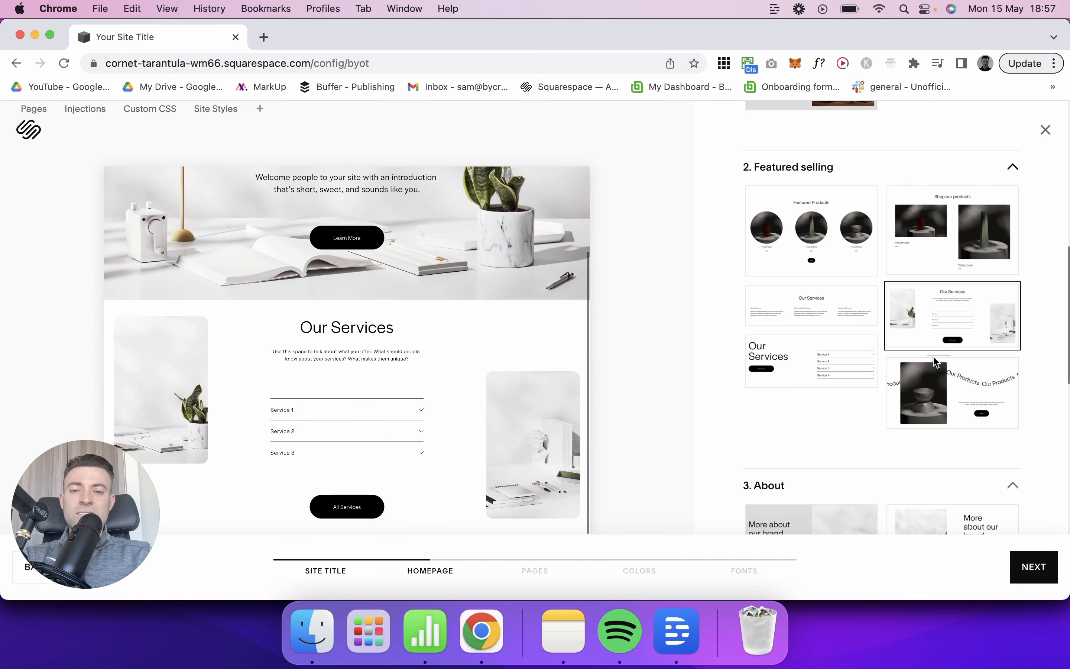
pyautogui.click(937, 320)
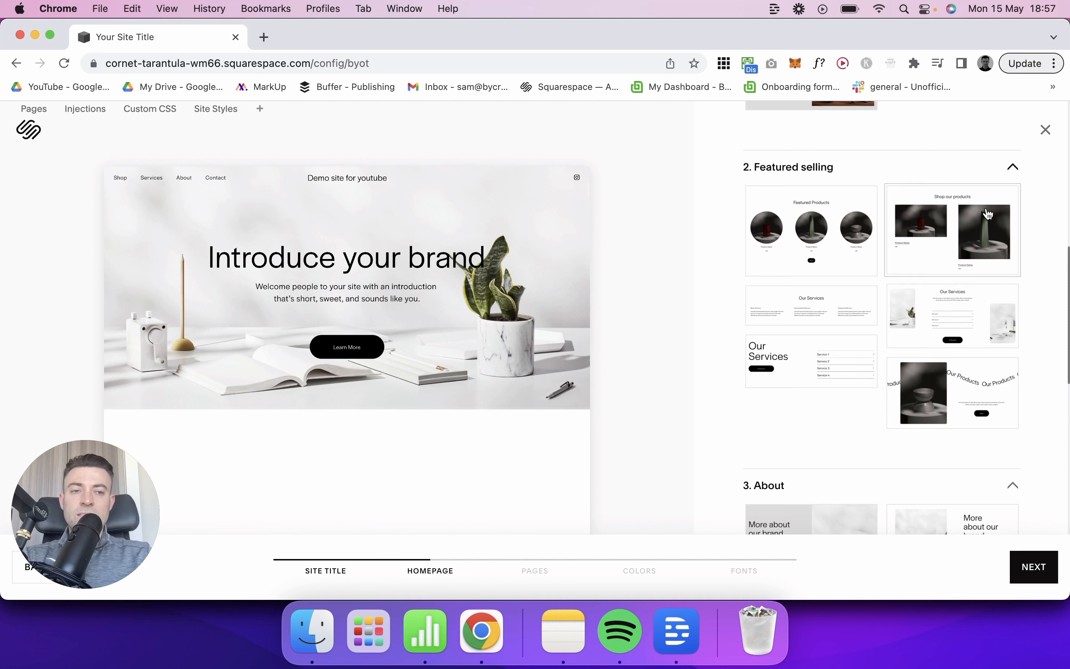
pyautogui.click(1013, 167)
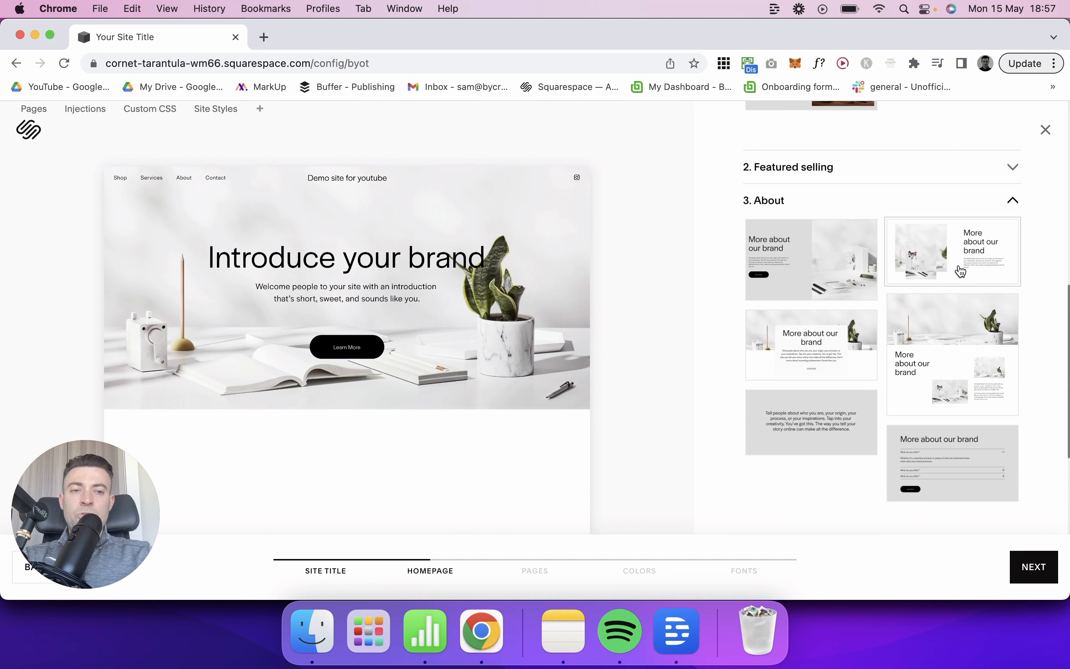
# Step: Add the About layout with overlapping photos beside the "More about our brand" text and check it in the preview
pyautogui.scroll(1, 898, 294)
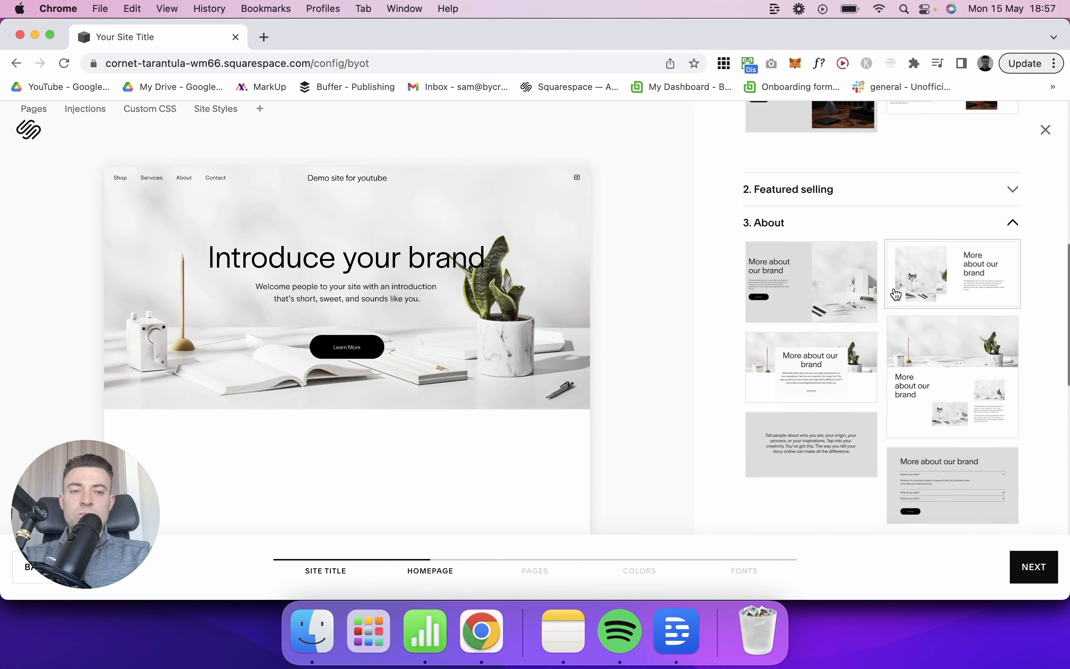
pyautogui.click(952, 286)
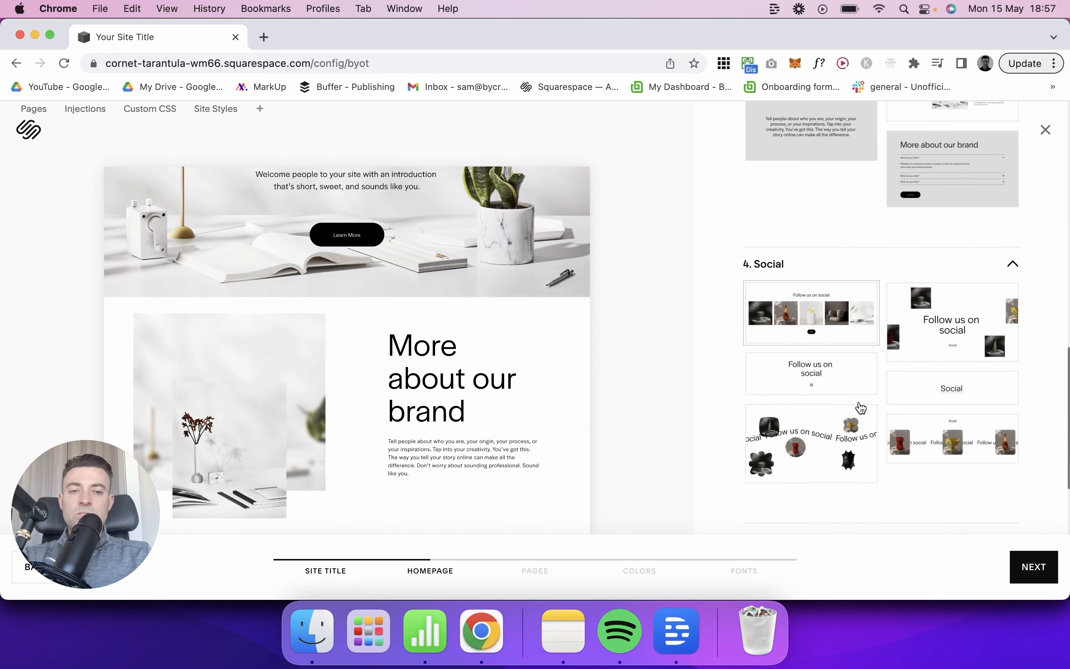
pyautogui.scroll(5, 514, 387)
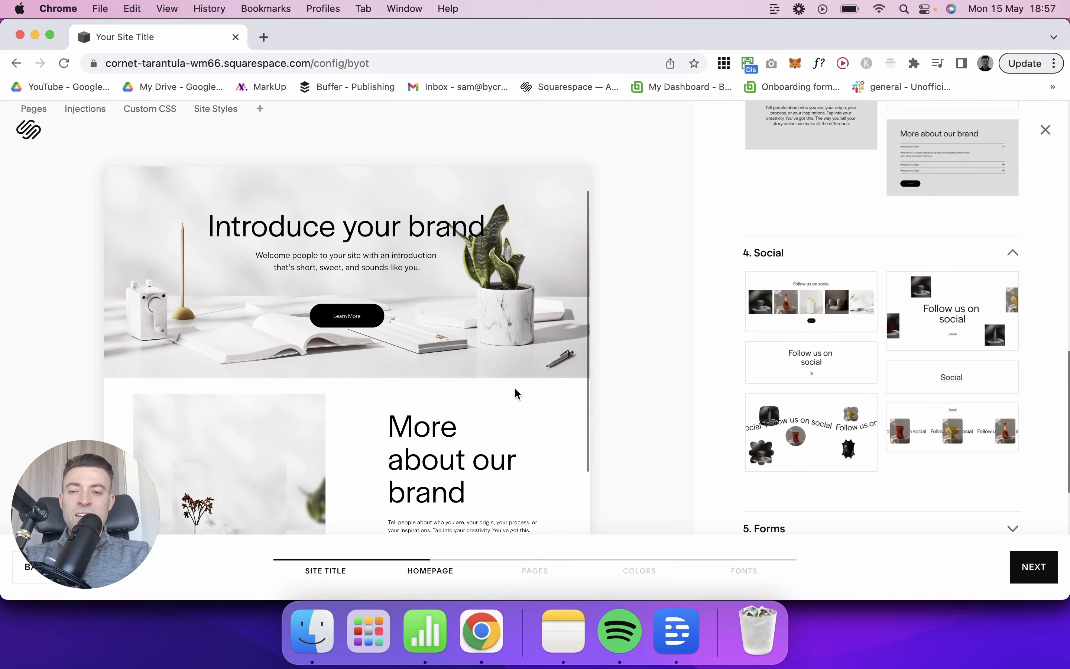
pyautogui.scroll(-5, 514, 387)
pyautogui.scroll(5, 514, 387)
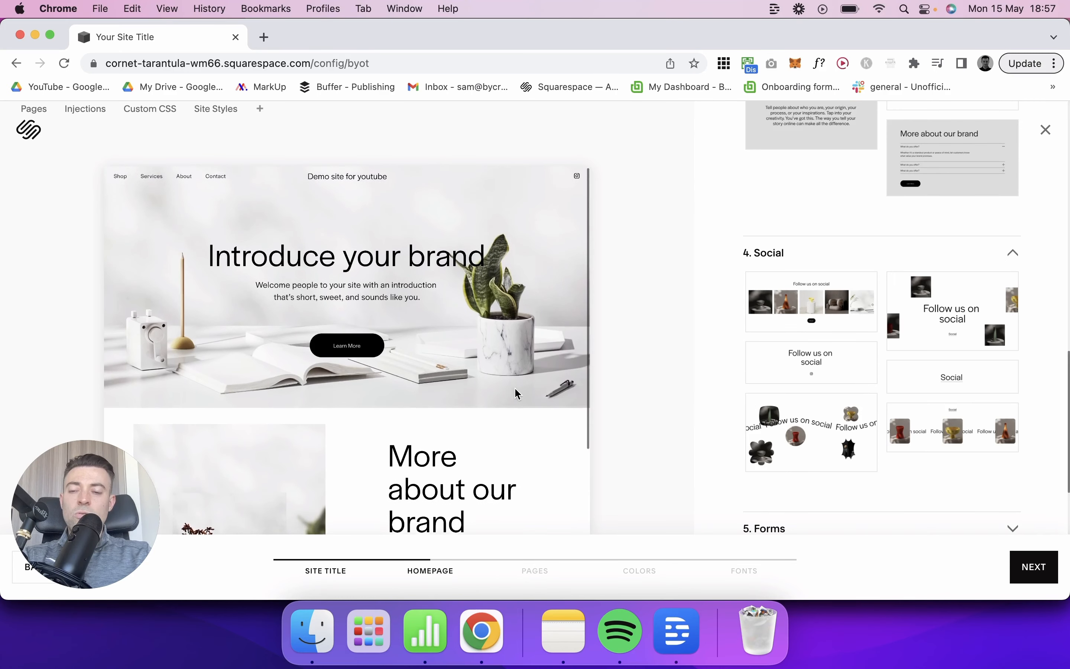
# Step: Add the Social layout with wavy "Follow us on social" text running across shaped images
pyautogui.scroll(-3, 873, 335)
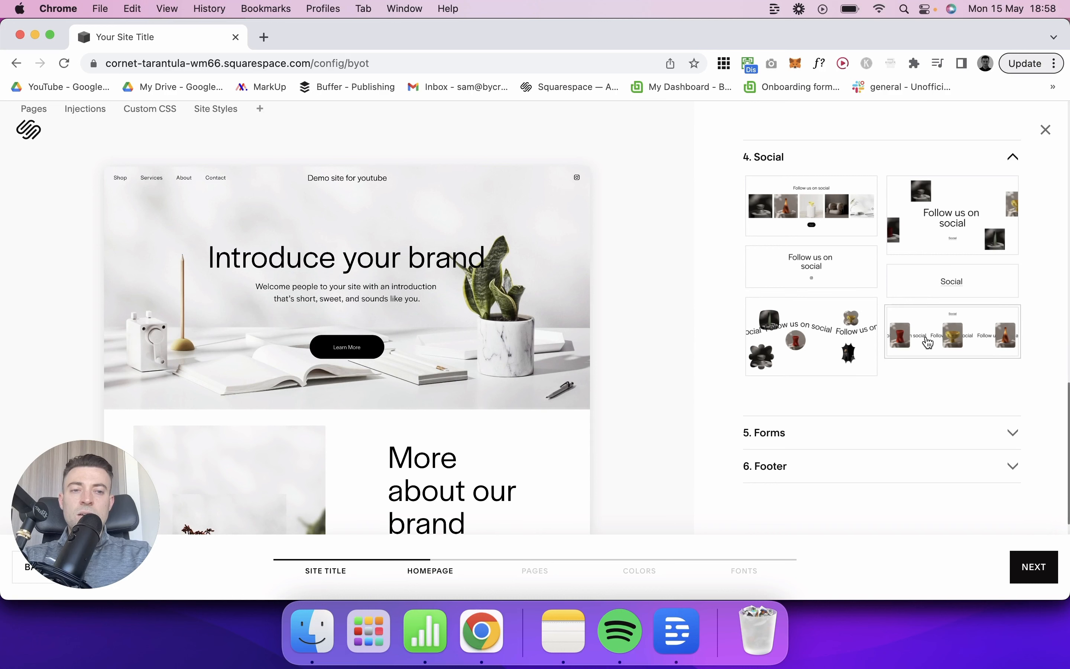
pyautogui.scroll(-3, 570, 312)
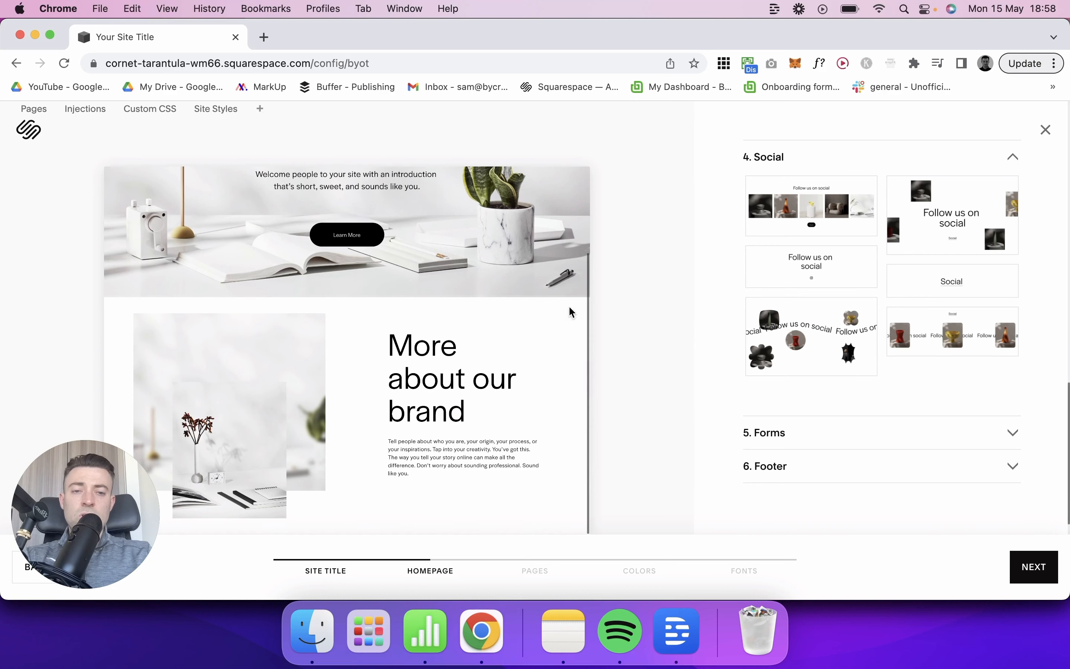
pyautogui.click(843, 359)
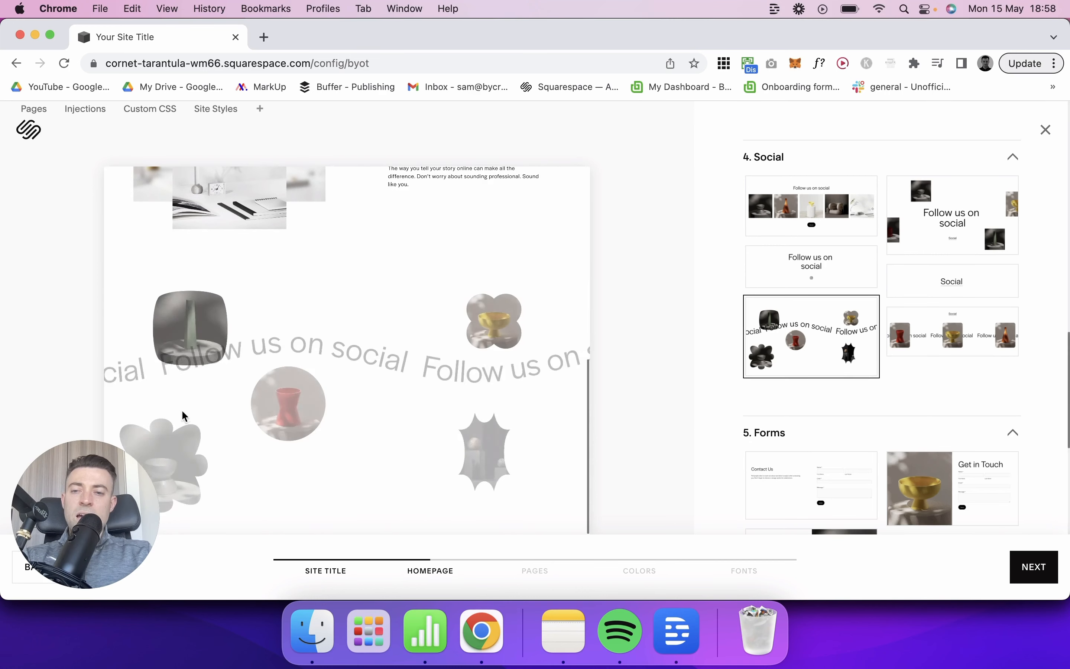
# Step: Add the plain Contact Us form layout without an image from the Forms section
pyautogui.scroll(-3, 696, 417)
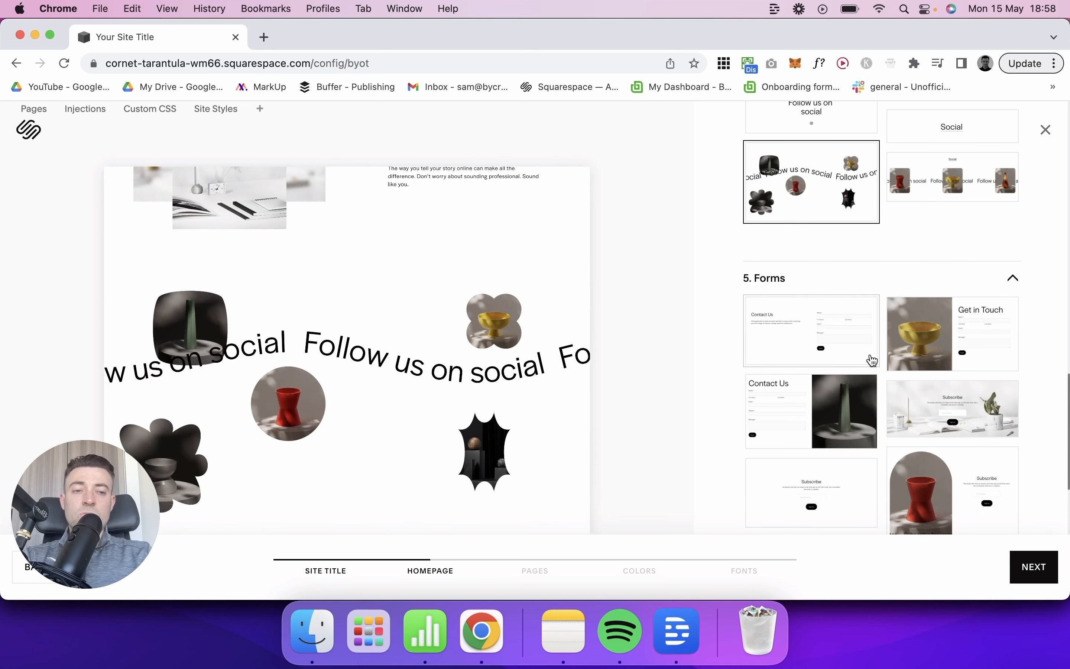
pyautogui.scroll(-1, 827, 308)
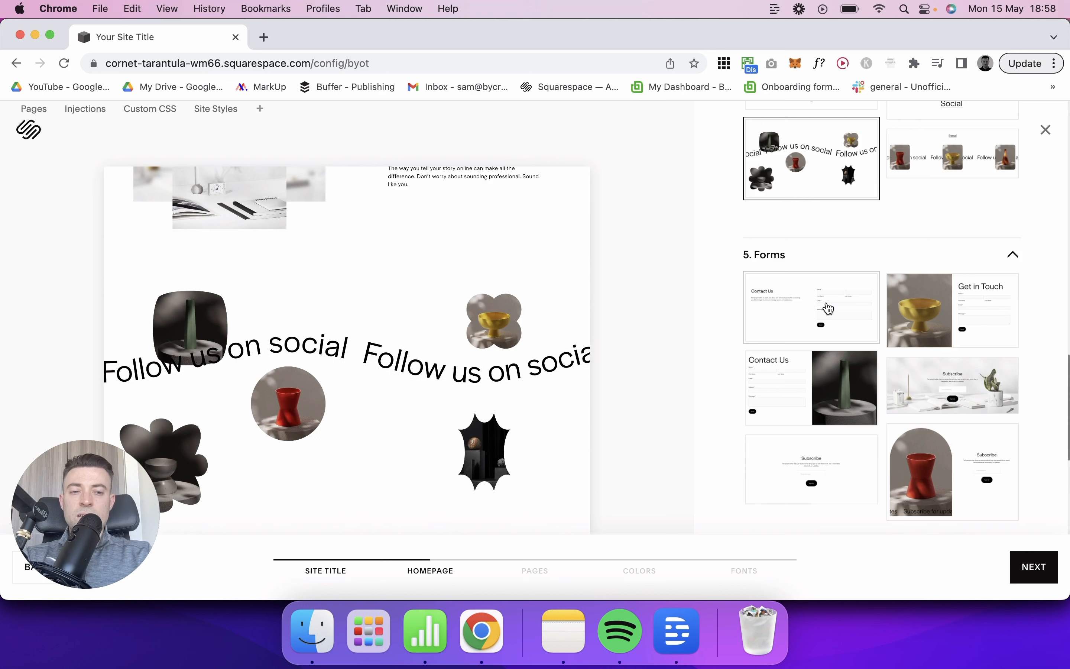
pyautogui.click(828, 308)
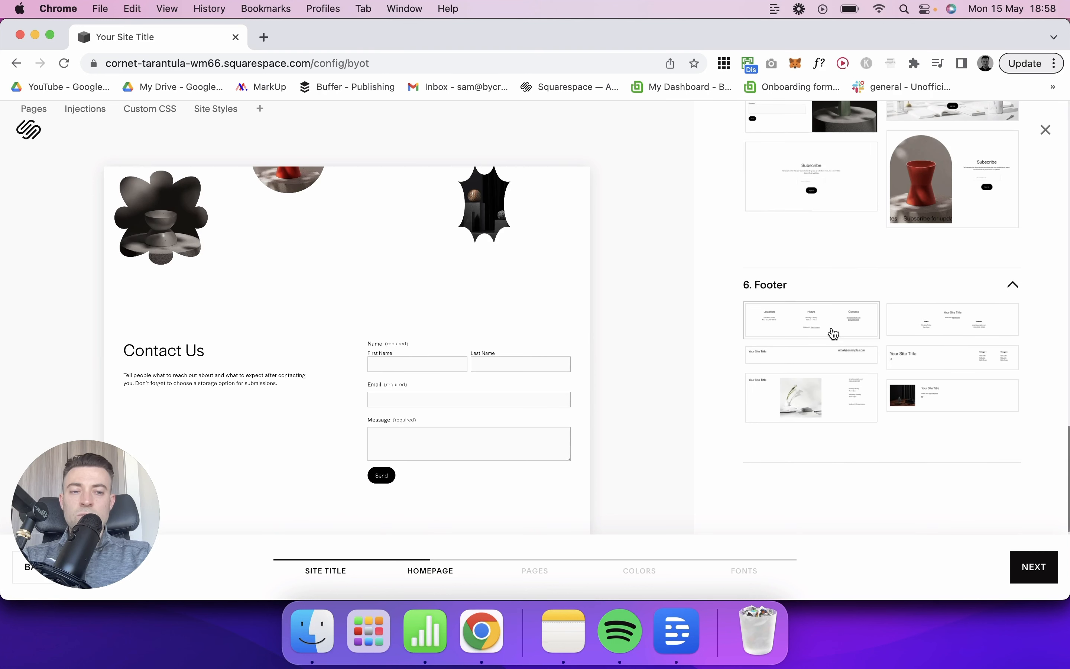
# Step: Try several Footer layouts, choose the one with a large site title and two link categories, and continue to the page selection
pyautogui.click(833, 334)
pyautogui.click(829, 341)
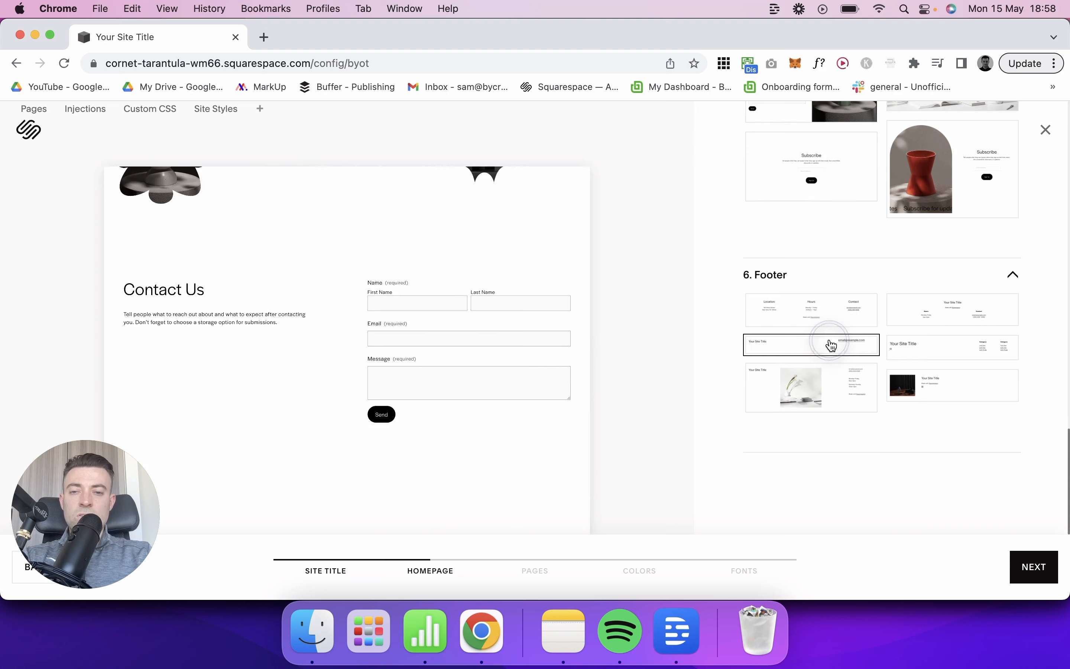
pyautogui.click(975, 315)
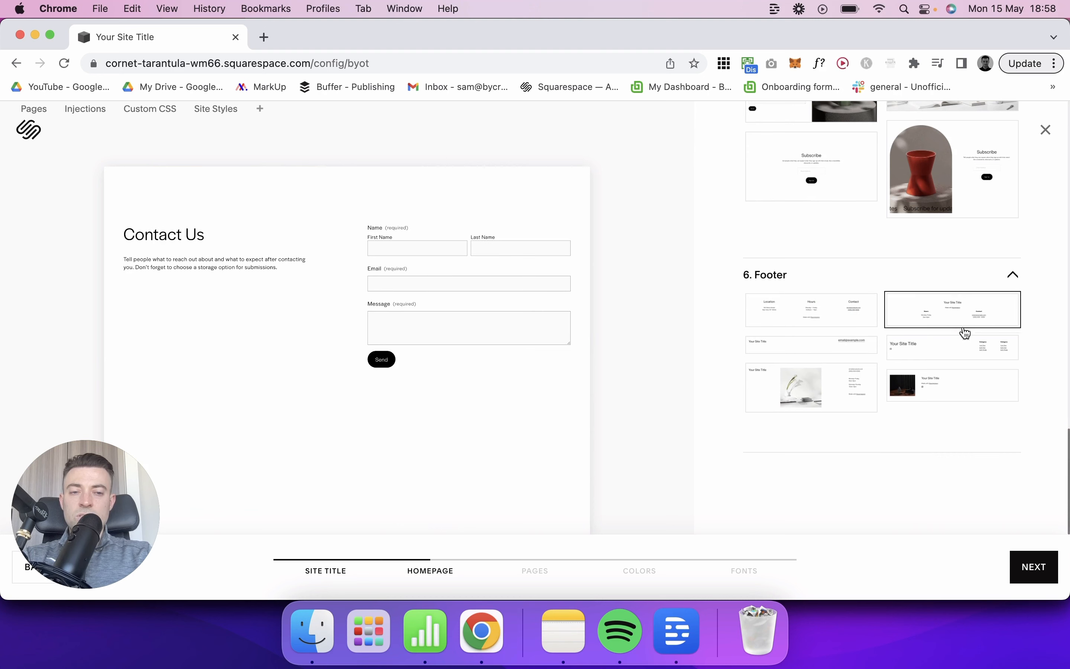
pyautogui.click(922, 397)
pyautogui.click(932, 344)
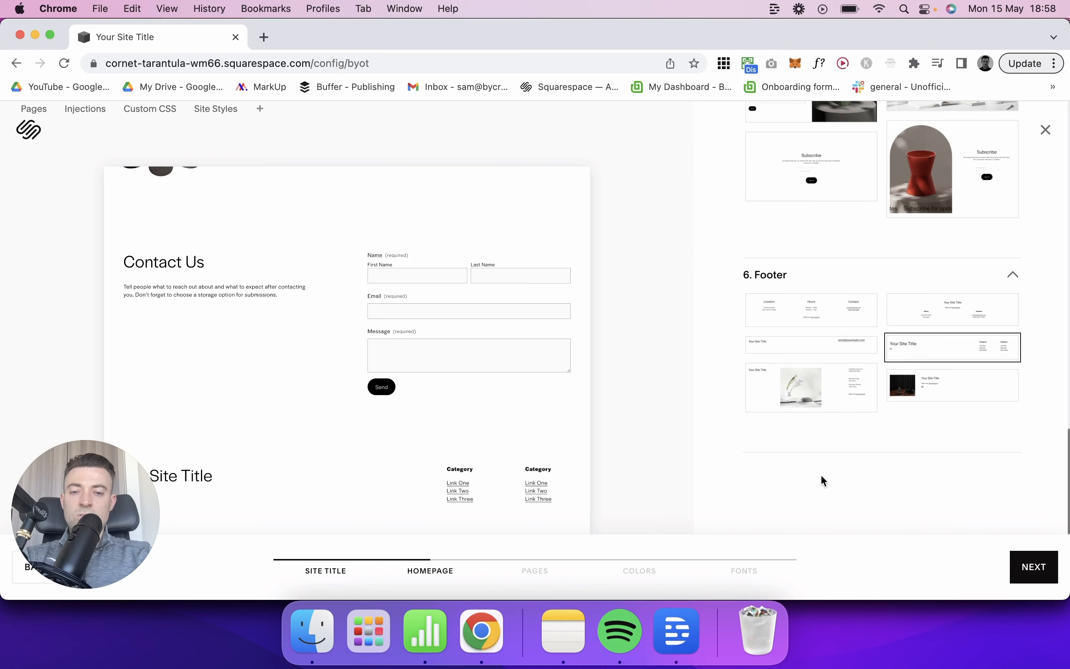
pyautogui.click(1033, 567)
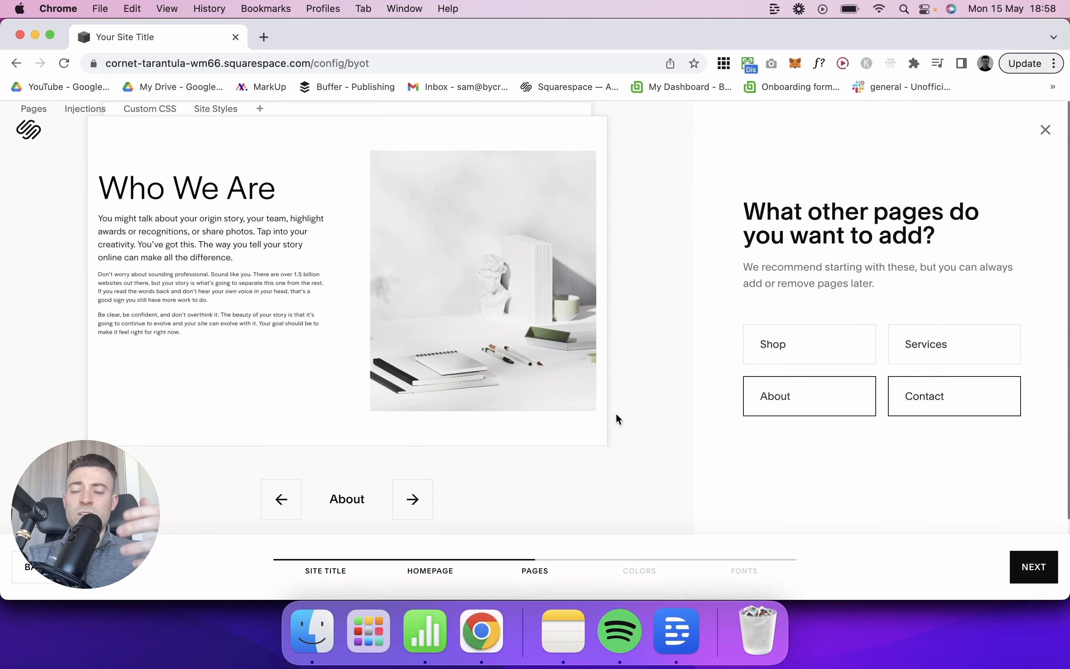
# Step: Look through the previews of the Shop, Services, About and Contact pages
pyautogui.click(281, 499)
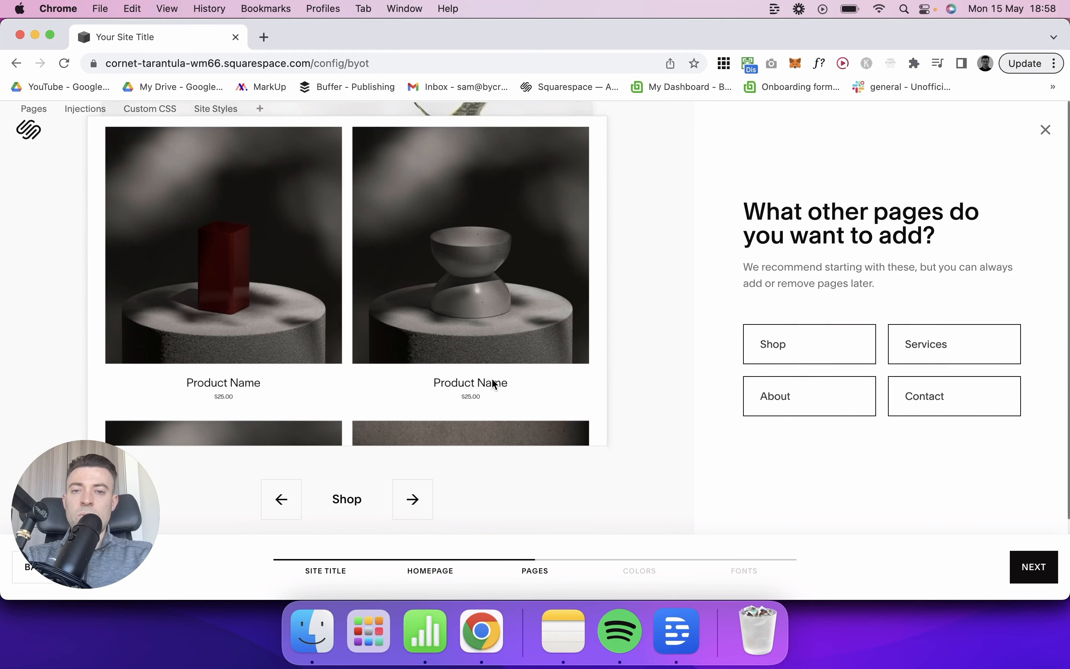
pyautogui.click(292, 494)
pyautogui.click(297, 493)
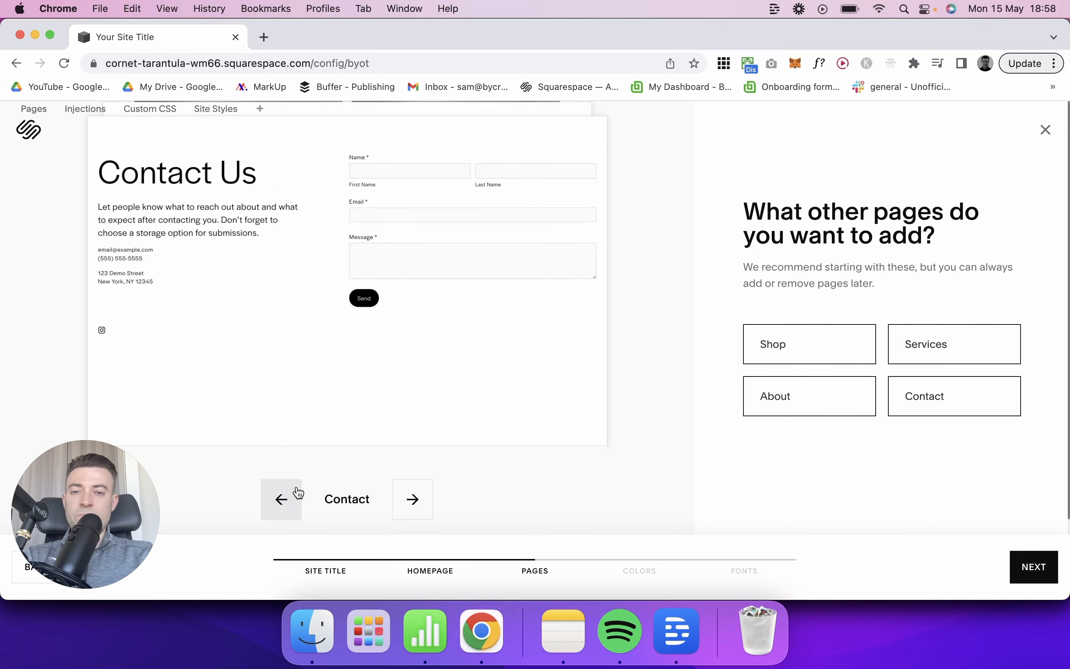
pyautogui.click(294, 495)
pyautogui.click(294, 494)
pyautogui.click(295, 494)
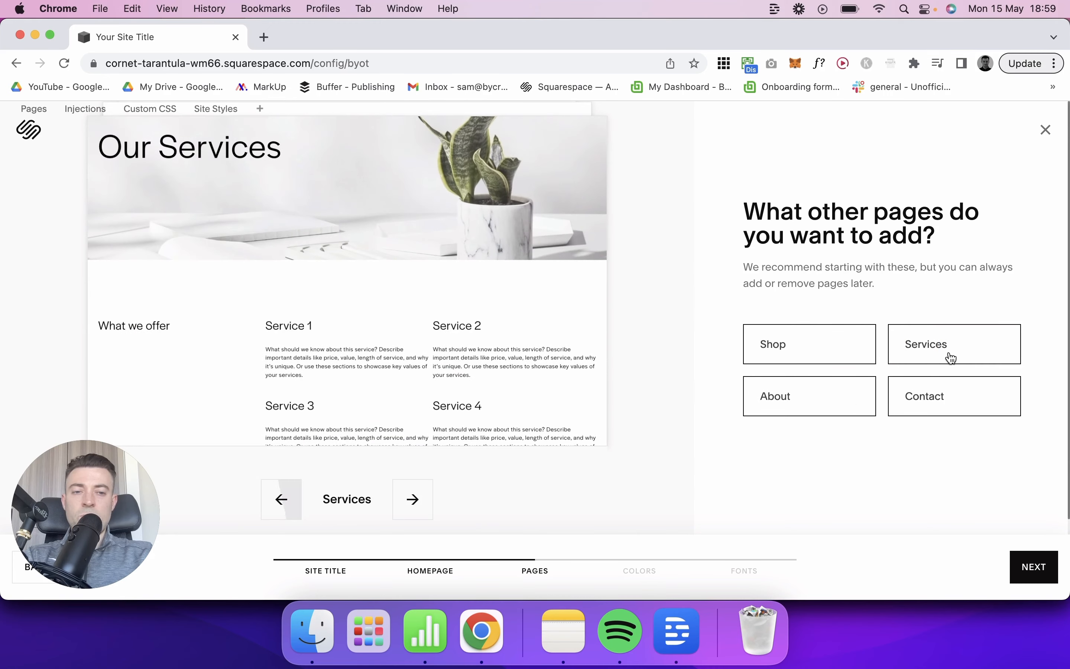
# Step: Deselect the Shop and Services pages, keep About and Contact, and continue to the color palettes
pyautogui.click(814, 350)
pyautogui.click(936, 347)
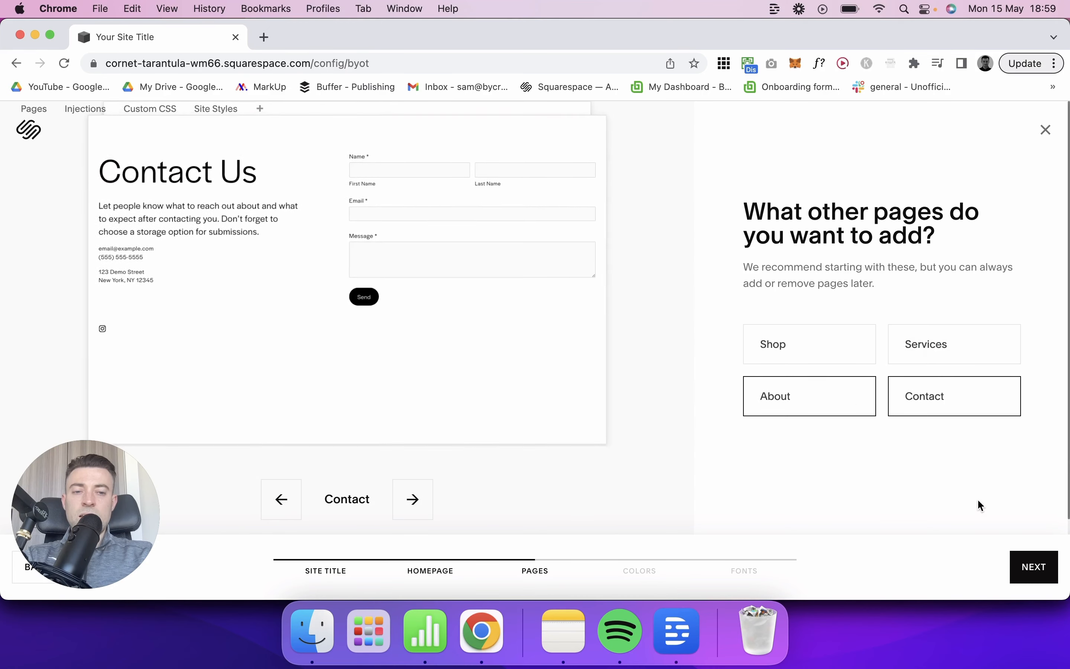
pyautogui.click(1028, 568)
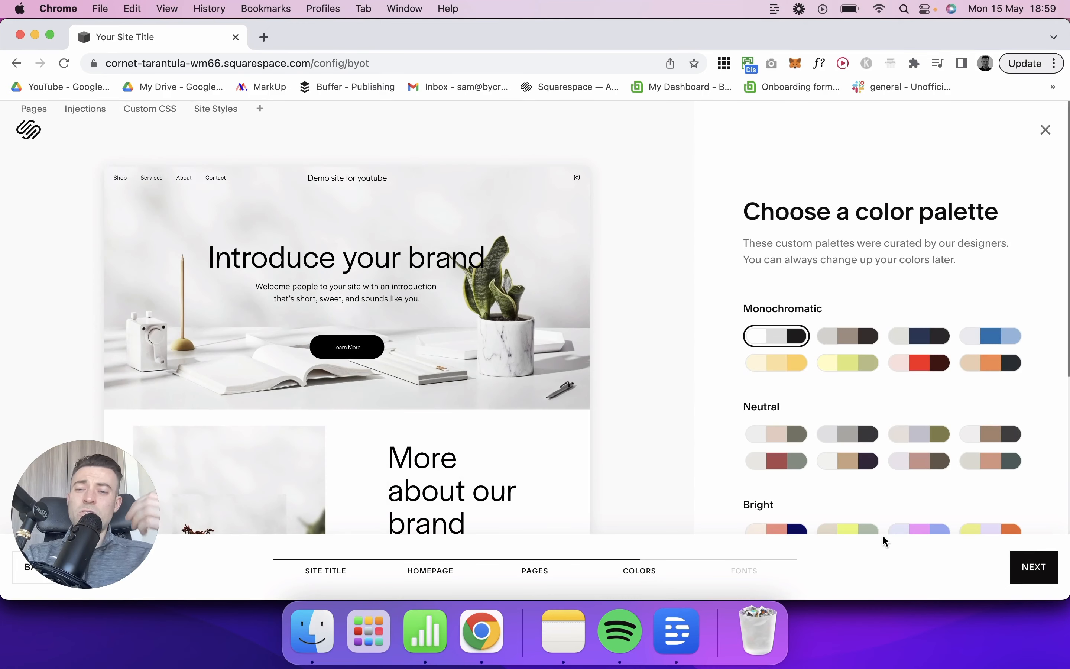
# Step: Try several color palettes on the homepage preview and select the Bright palette of pale lavender, pink and blue
pyautogui.scroll(-2, 888, 438)
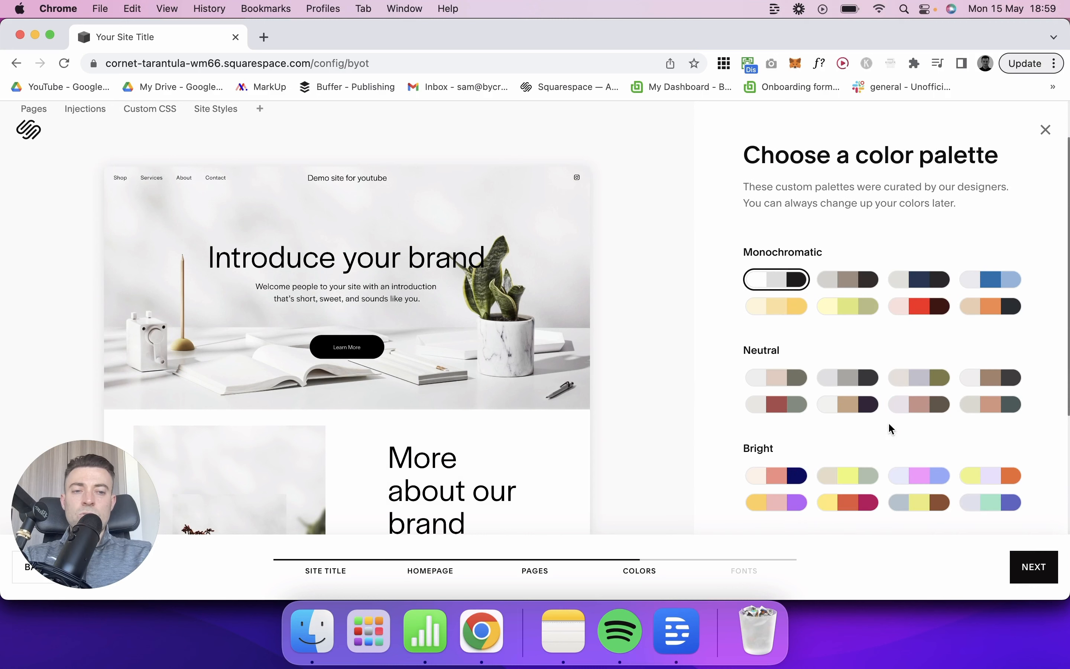
pyautogui.click(933, 309)
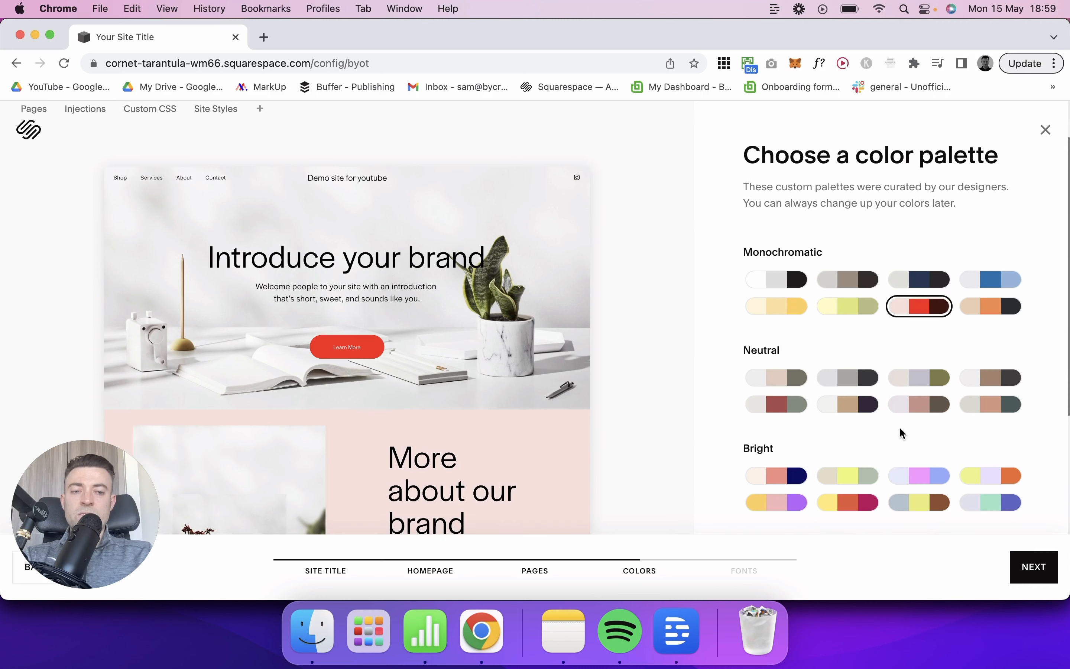
pyautogui.click(845, 487)
pyautogui.scroll(-10, 518, 411)
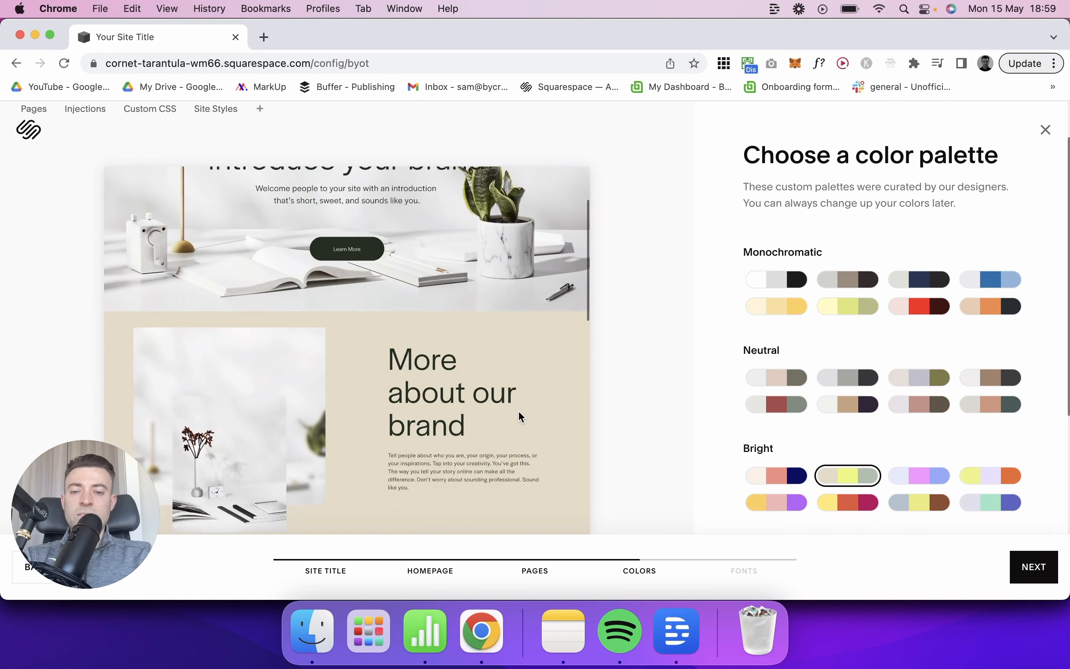
pyautogui.click(929, 506)
pyautogui.click(922, 475)
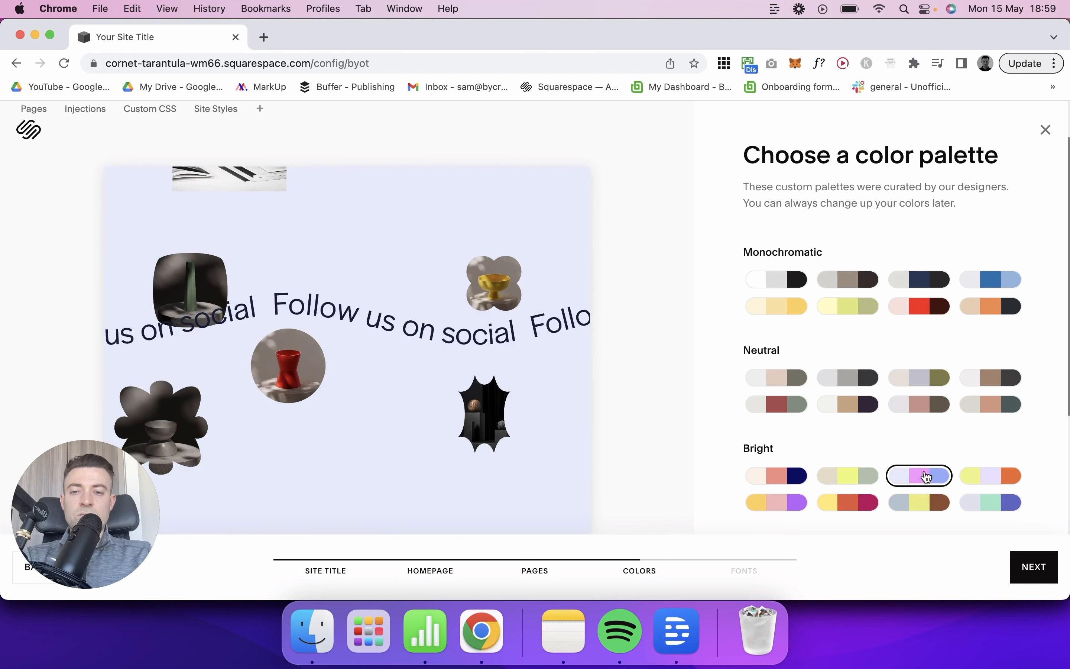
pyautogui.scroll(10, 524, 404)
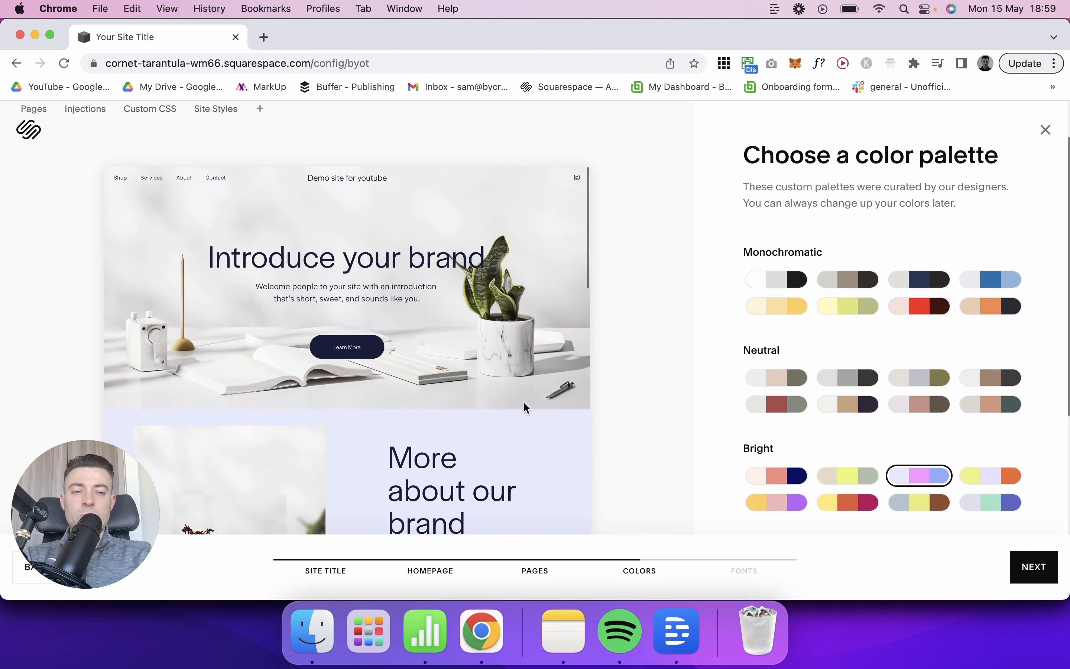
# Step: Accept the selected color palette, continue to the font pairings, and look through the available combinations
pyautogui.scroll(-5, 850, 289)
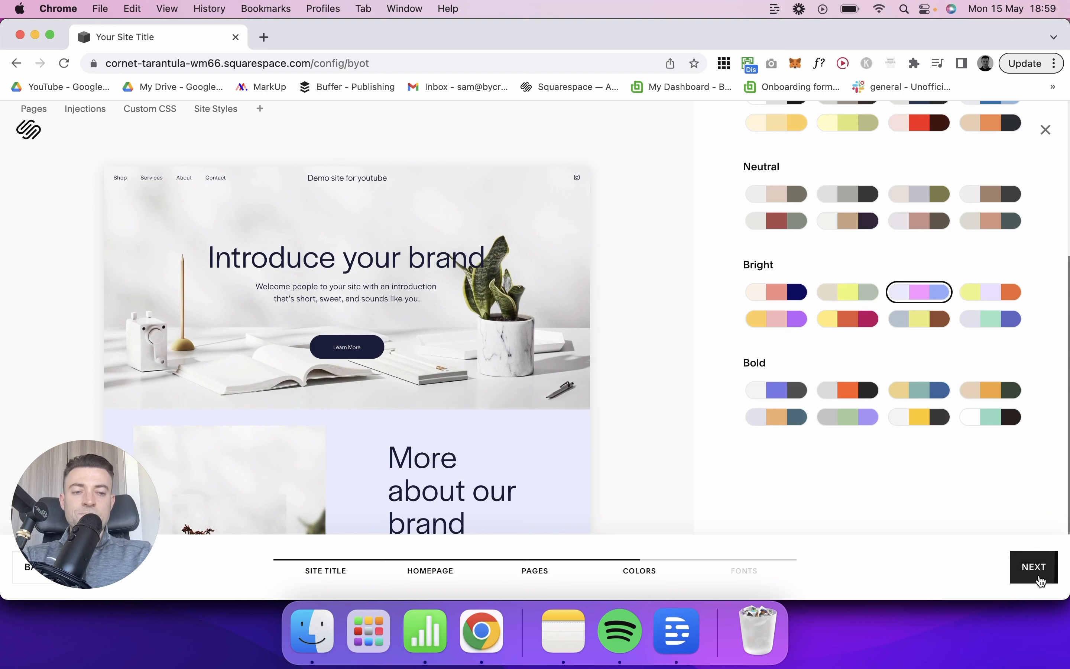
pyautogui.click(1035, 567)
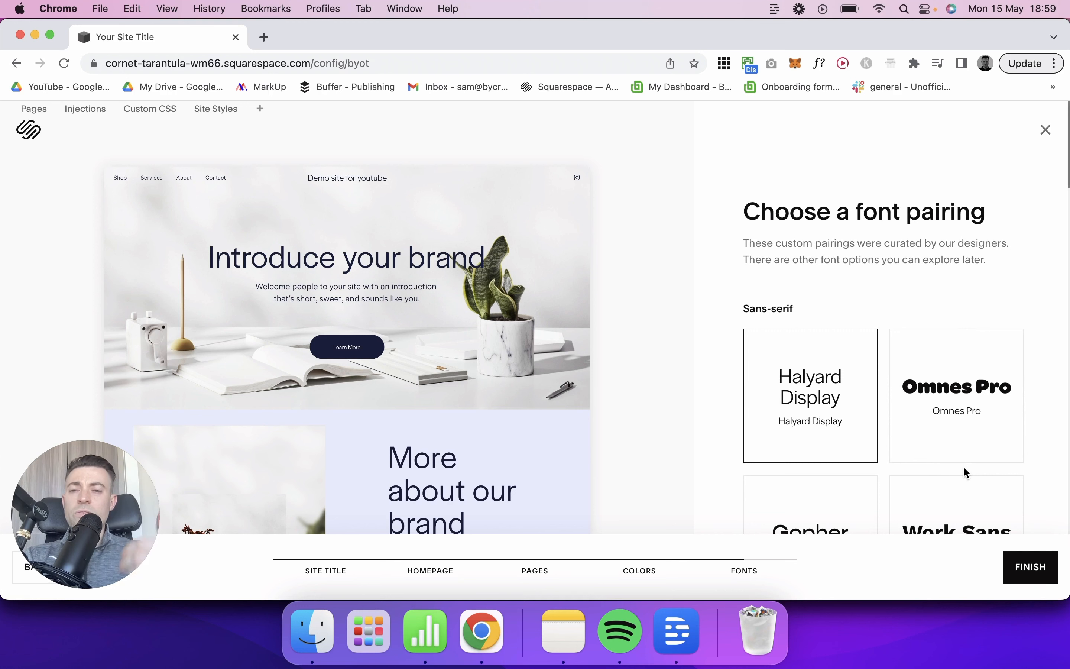
pyautogui.scroll(-15, 902, 454)
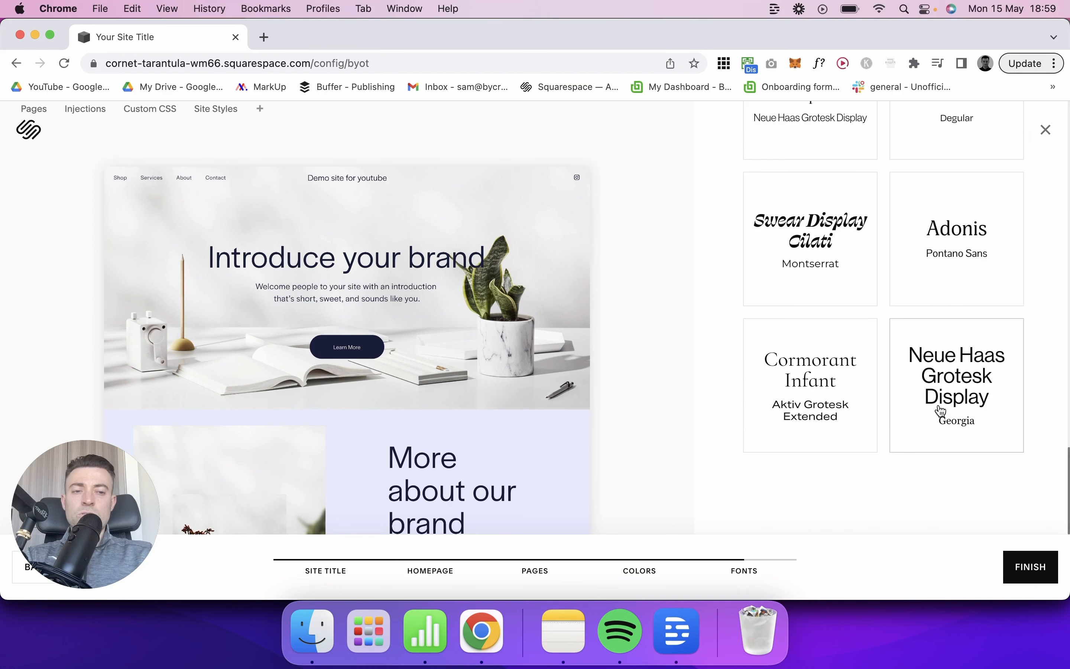
pyautogui.scroll(15, 942, 411)
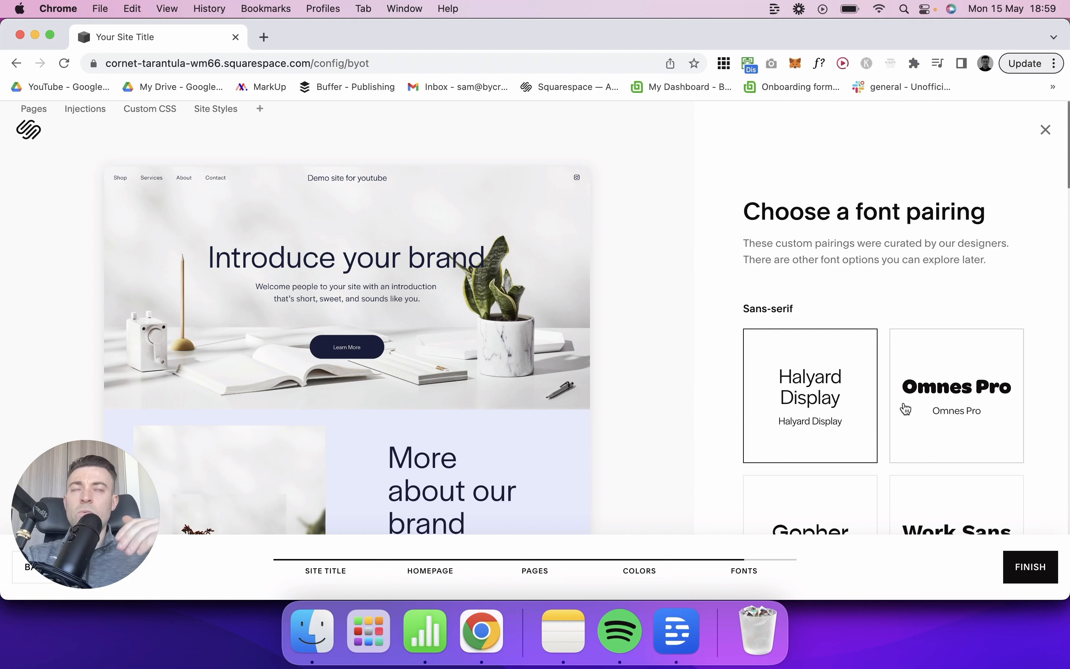
pyautogui.scroll(-8, 904, 407)
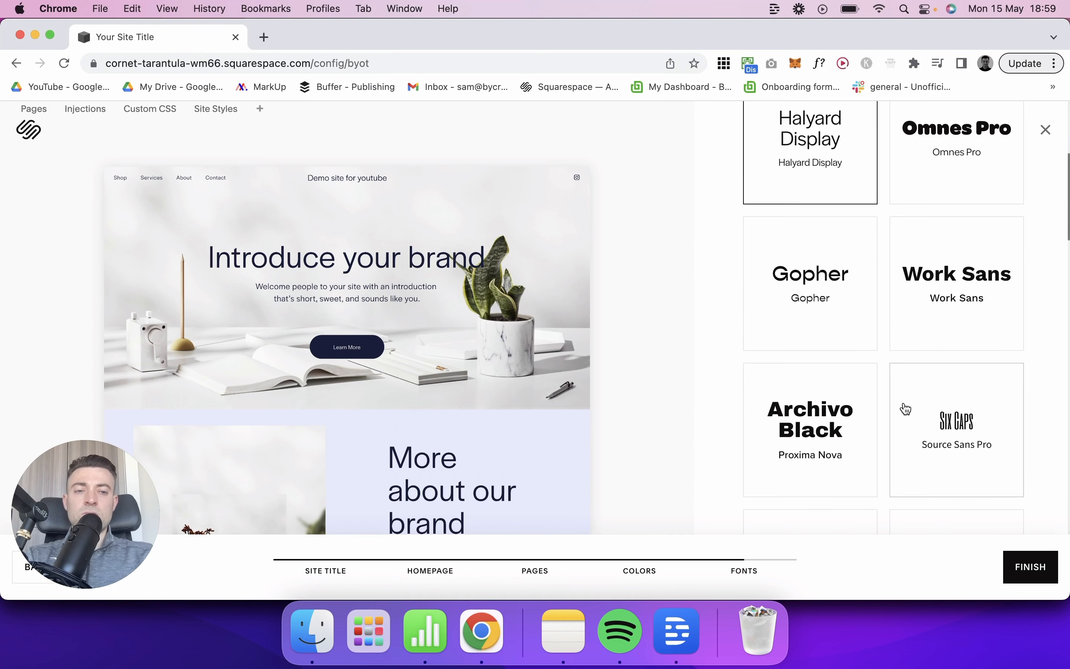
# Step: Try the Archivo Black and Proxima Nova pairing, choose the serif Fino with Spectral pairing, and finish the template
pyautogui.click(819, 341)
pyautogui.scroll(-7, 819, 318)
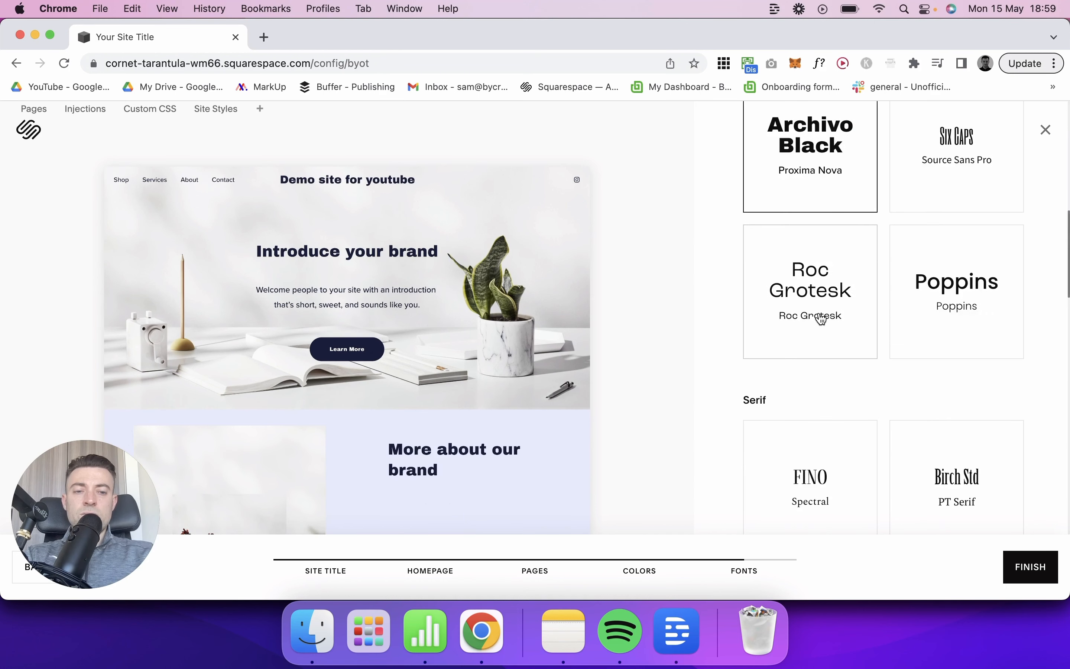
pyautogui.click(822, 282)
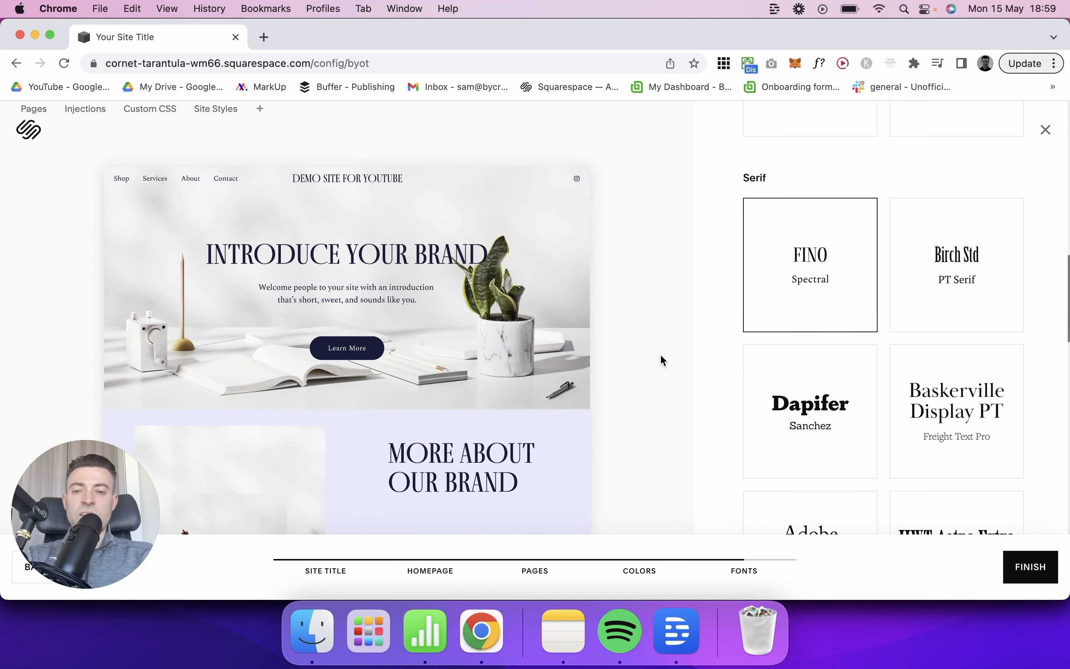
pyautogui.click(1033, 570)
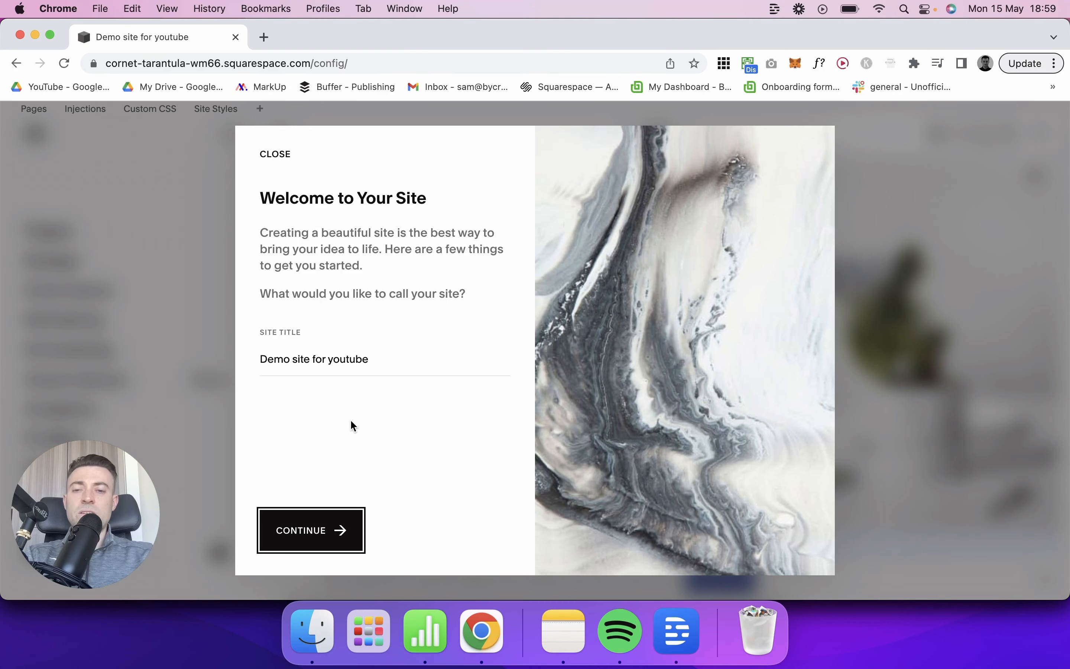
# Step: Keep the site title "Demo site for youtube" and go through the welcome guide to its end
pyautogui.click(340, 532)
pyautogui.click(473, 534)
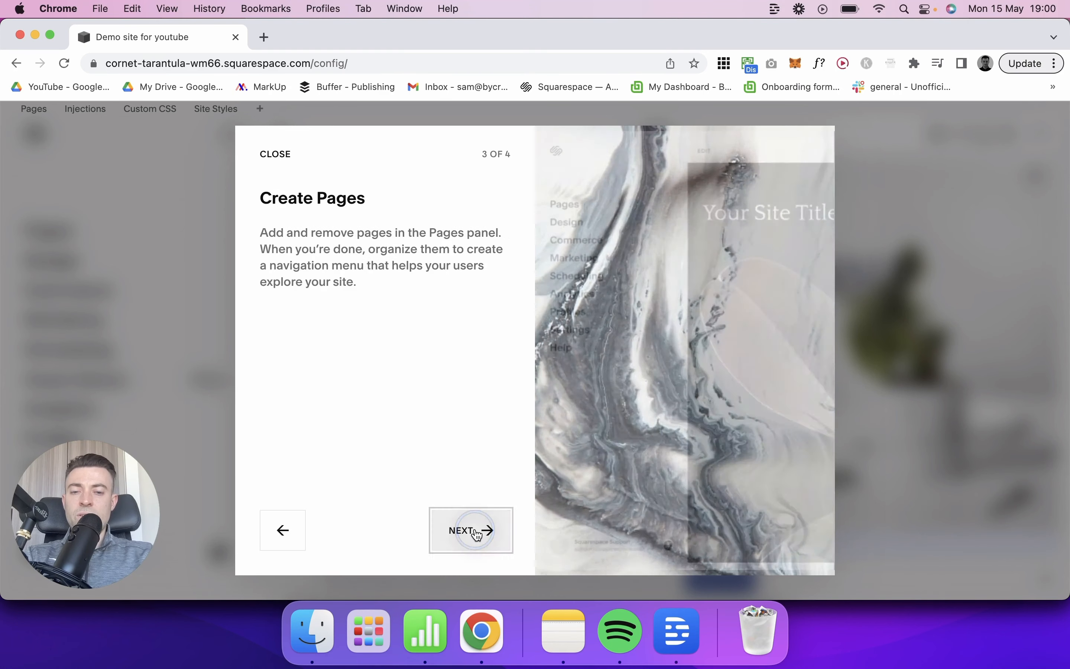
pyautogui.click(476, 533)
pyautogui.click(475, 533)
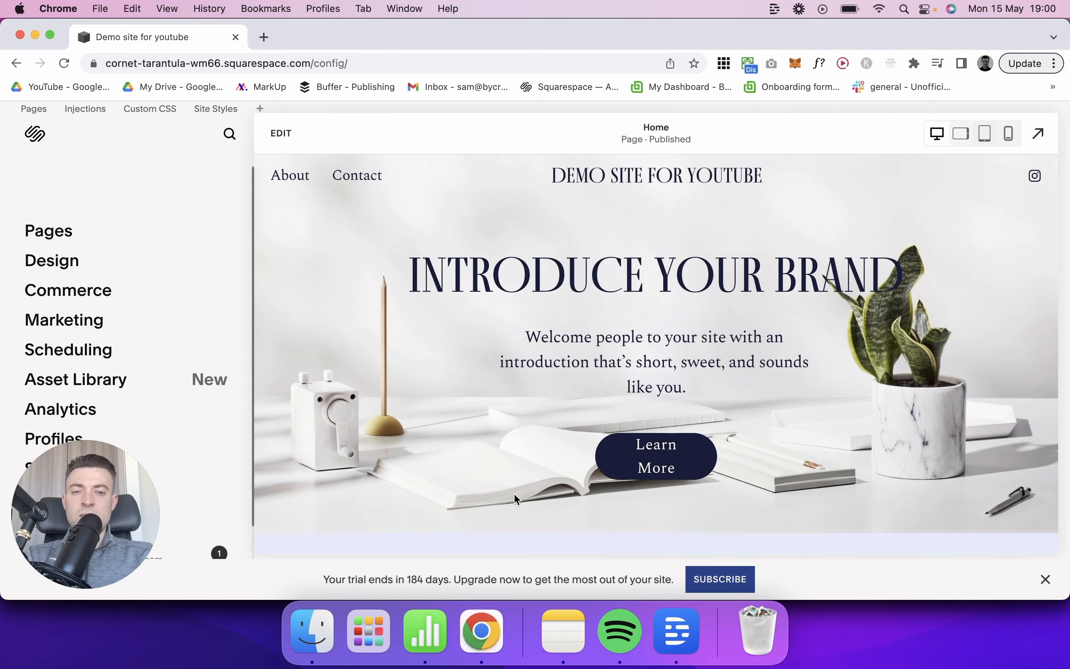
# Step: Preview the generated homepage at full size, look through its sections down to the contact form, and return to the editor
pyautogui.click(1048, 121)
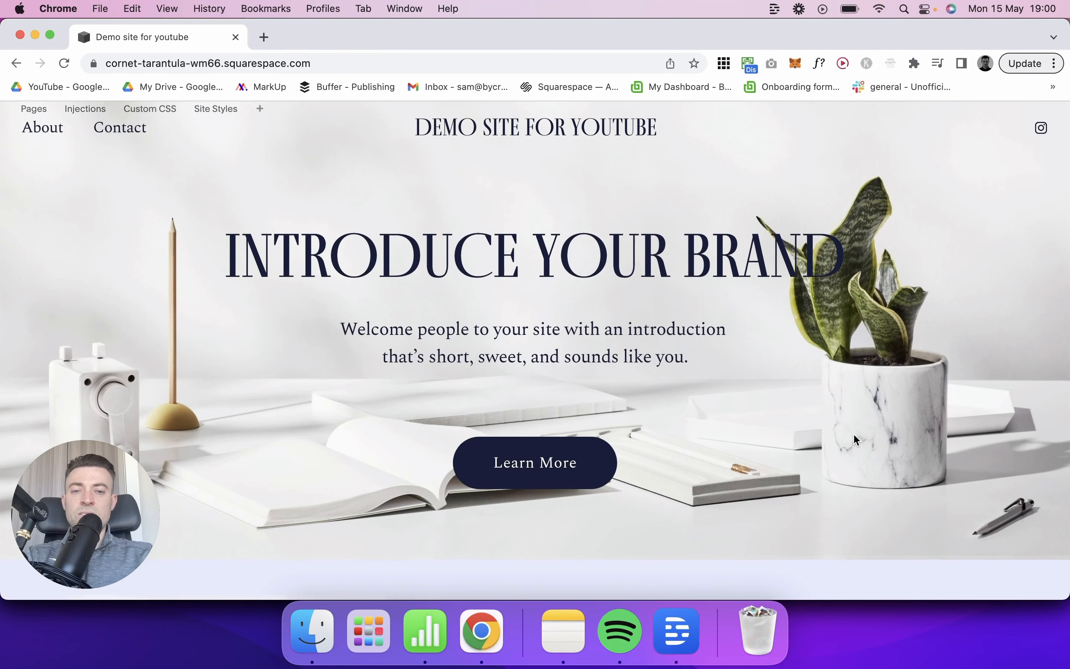
pyautogui.scroll(-8, 855, 438)
pyautogui.scroll(-10, 854, 435)
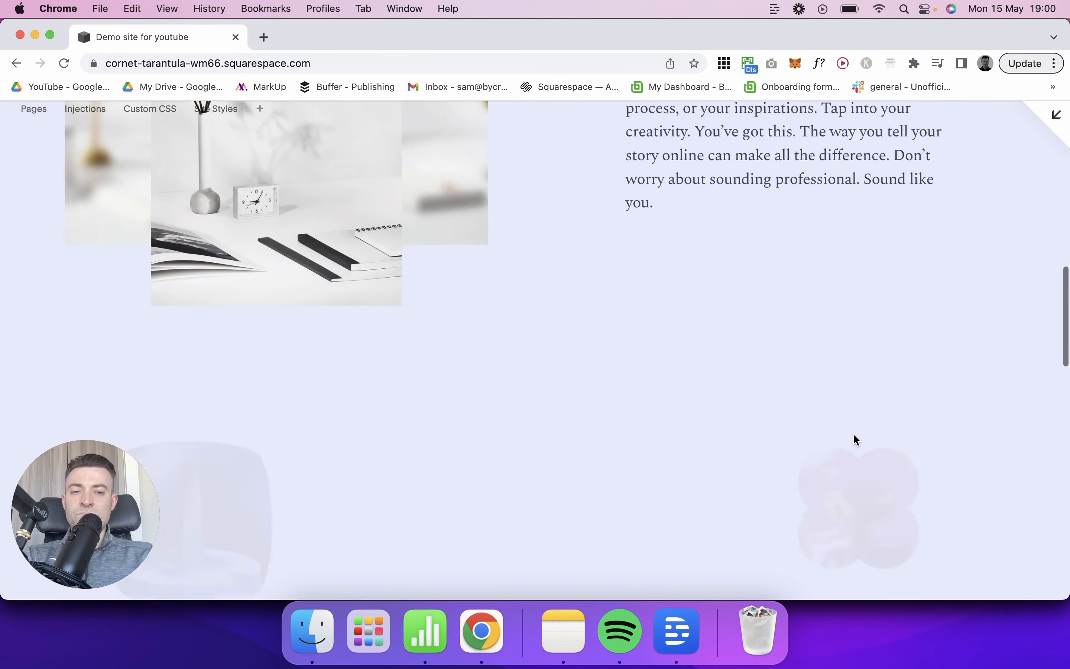
pyautogui.scroll(-12, 856, 439)
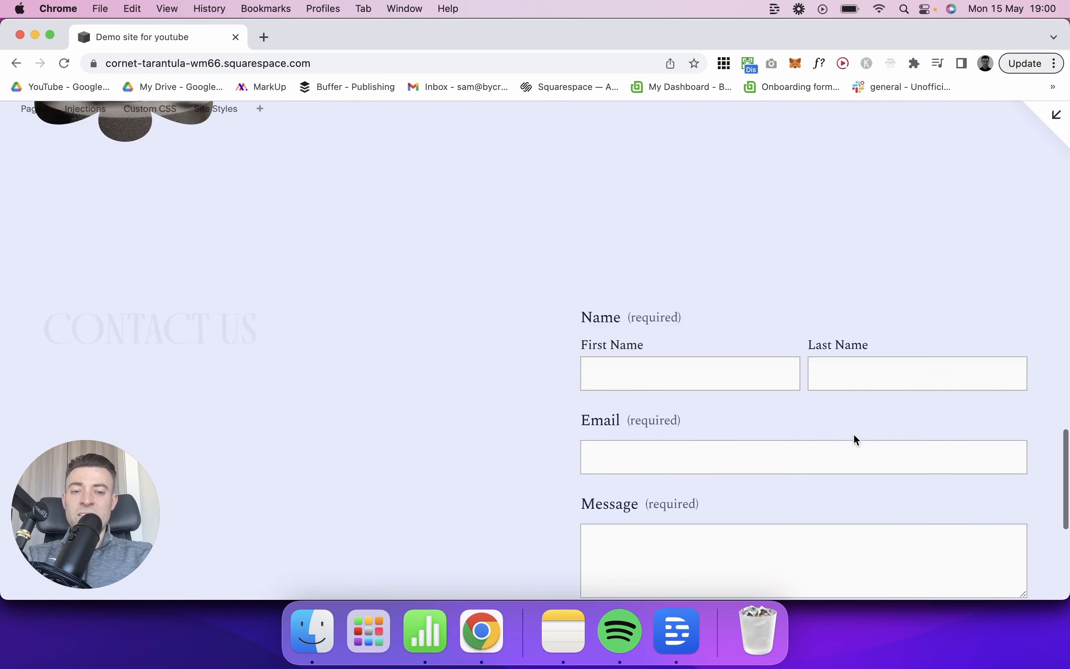
pyautogui.scroll(20, 789, 423)
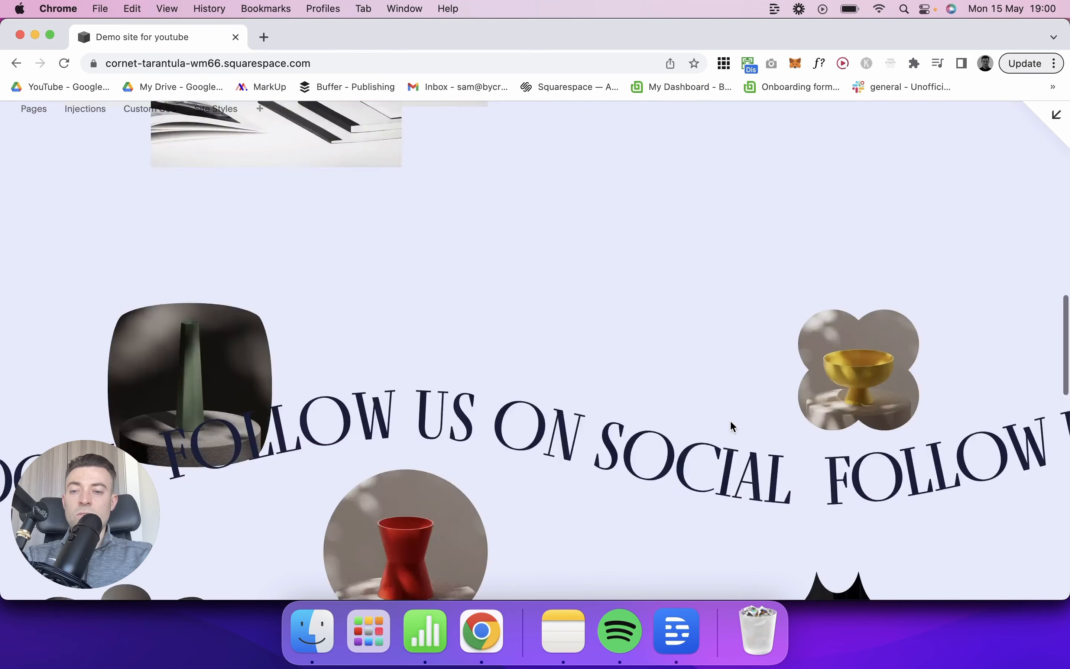
pyautogui.click(1057, 115)
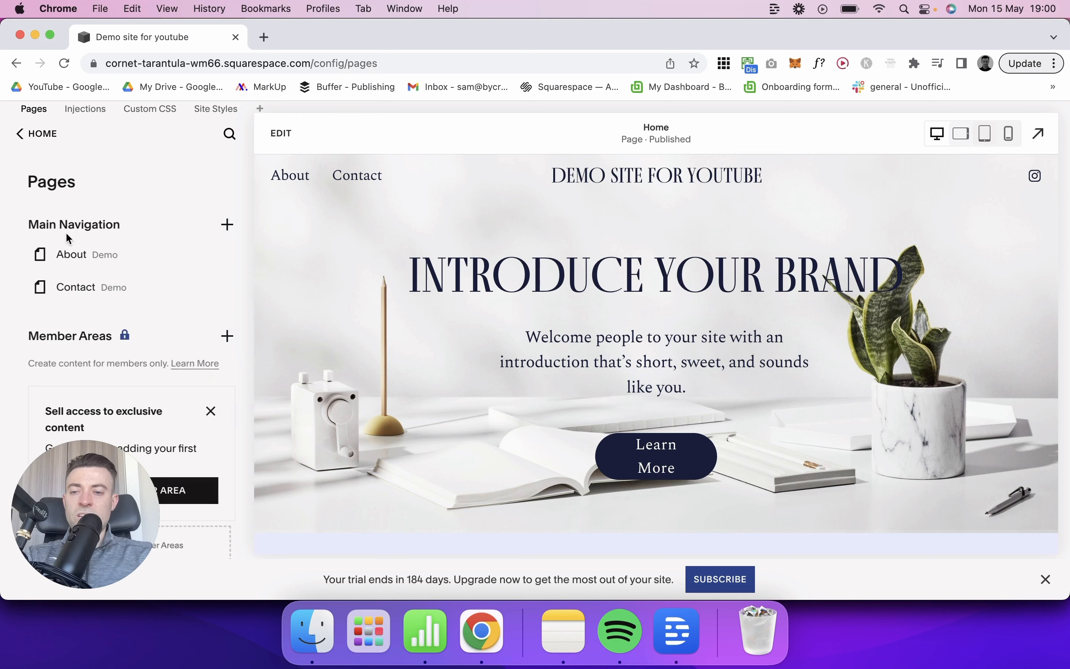
# Step: Look through the site's page list, review the About and Contact pages in full-size preview, and return to the editor
pyautogui.scroll(-5, 148, 298)
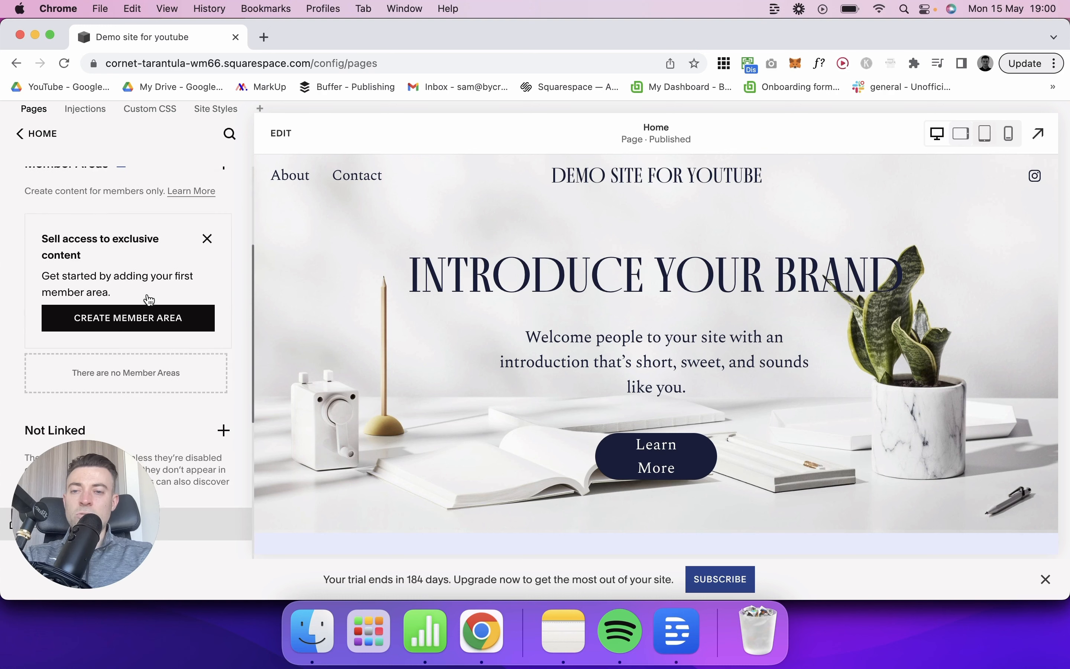
pyautogui.scroll(5, 148, 297)
pyautogui.click(290, 175)
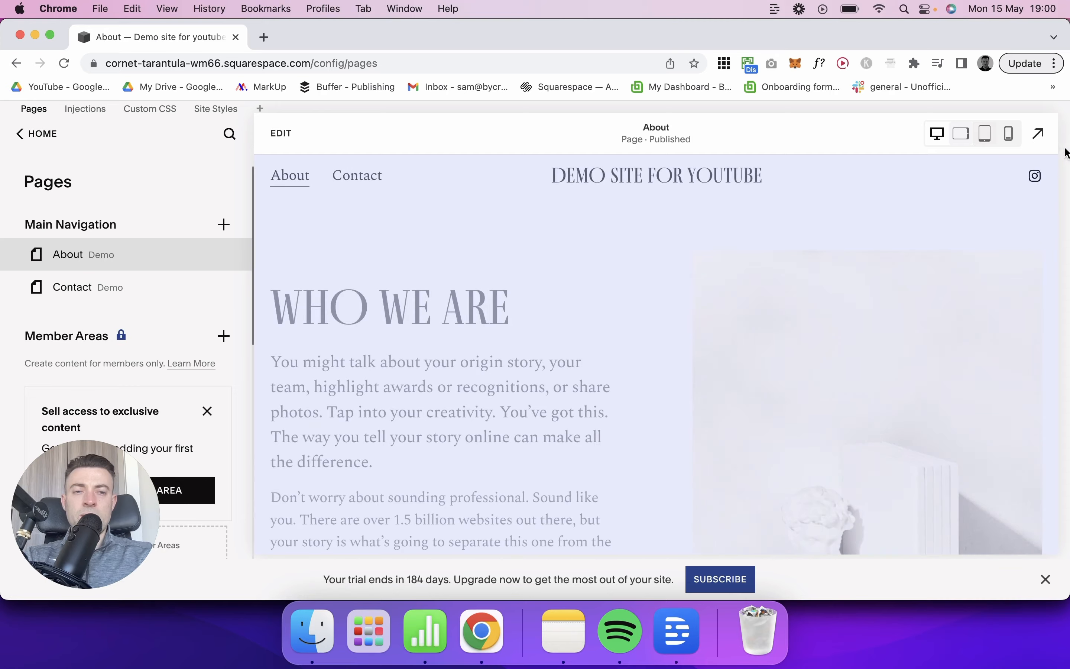
pyautogui.click(1040, 133)
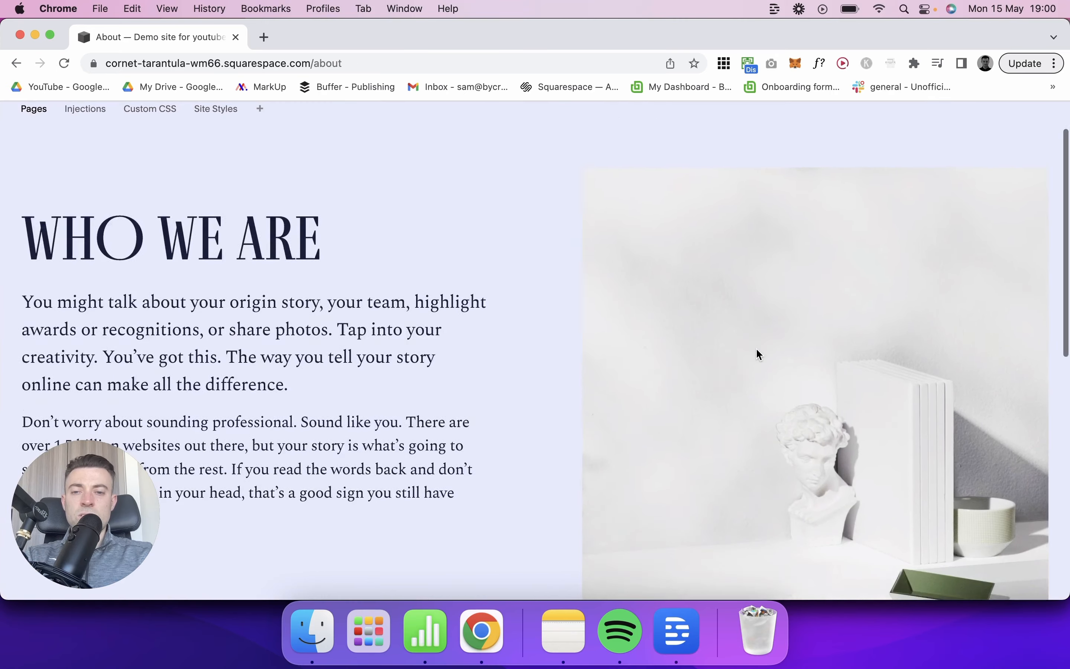
pyautogui.scroll(-10, 757, 352)
pyautogui.scroll(-2, 757, 349)
pyautogui.scroll(15, 756, 349)
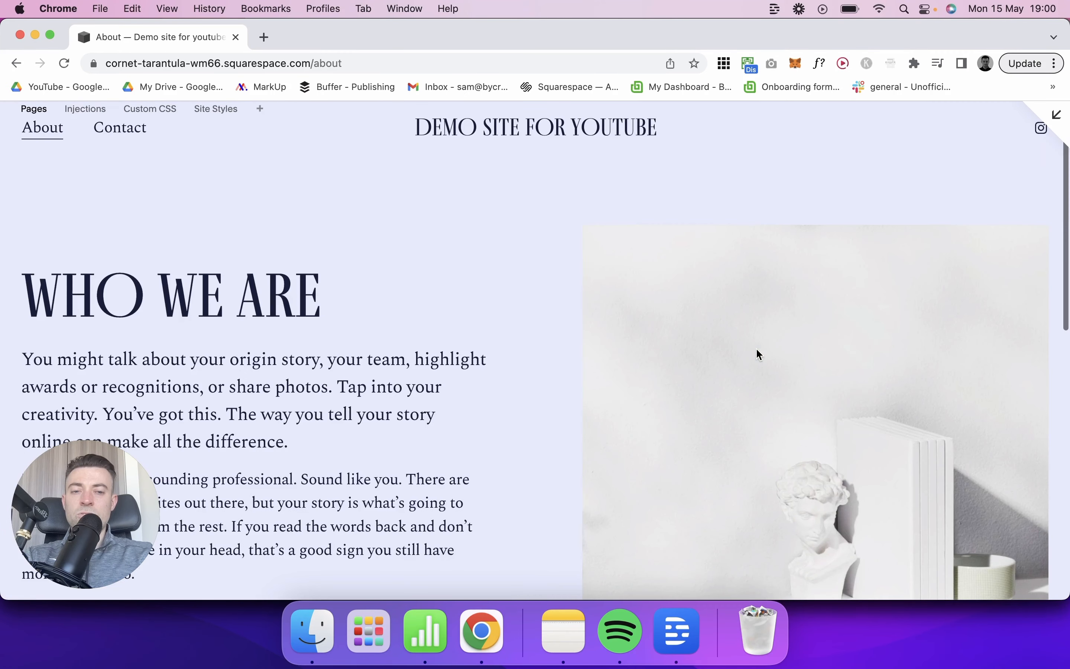
pyautogui.click(137, 128)
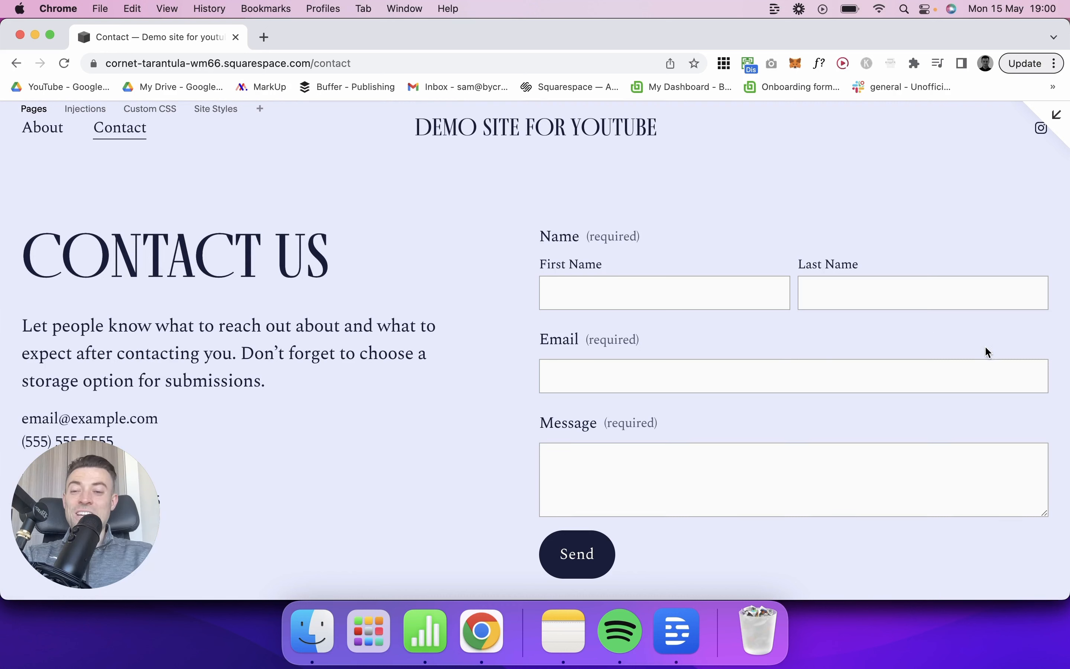
pyautogui.click(1056, 115)
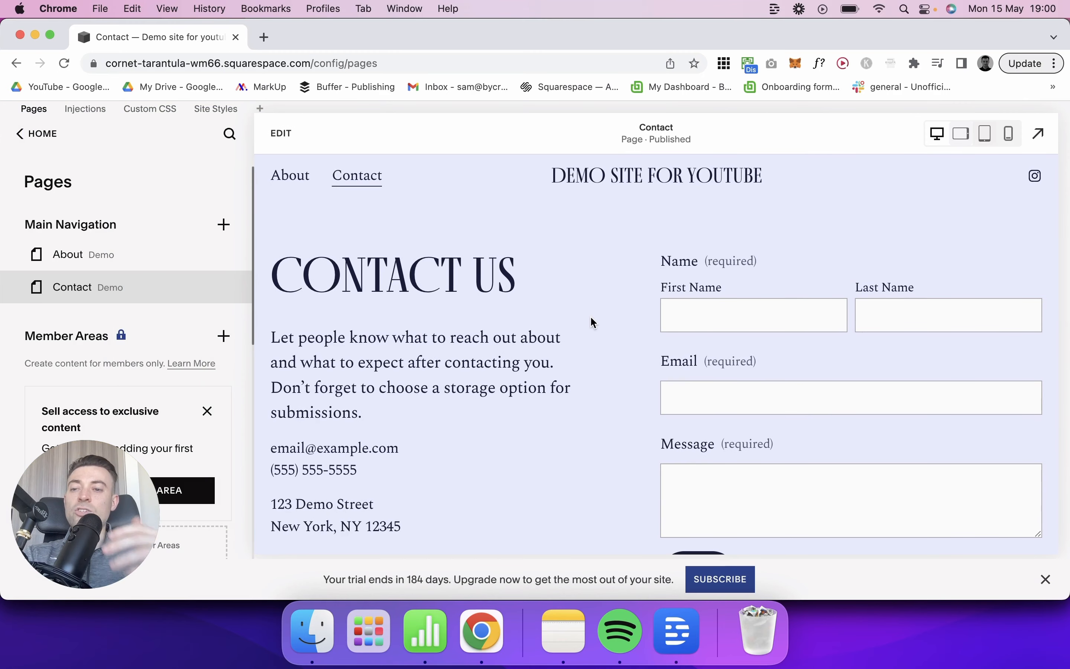
# Step: Go back to the homepage, review it and the About page in full-size preview, and close the preview
pyautogui.click(579, 181)
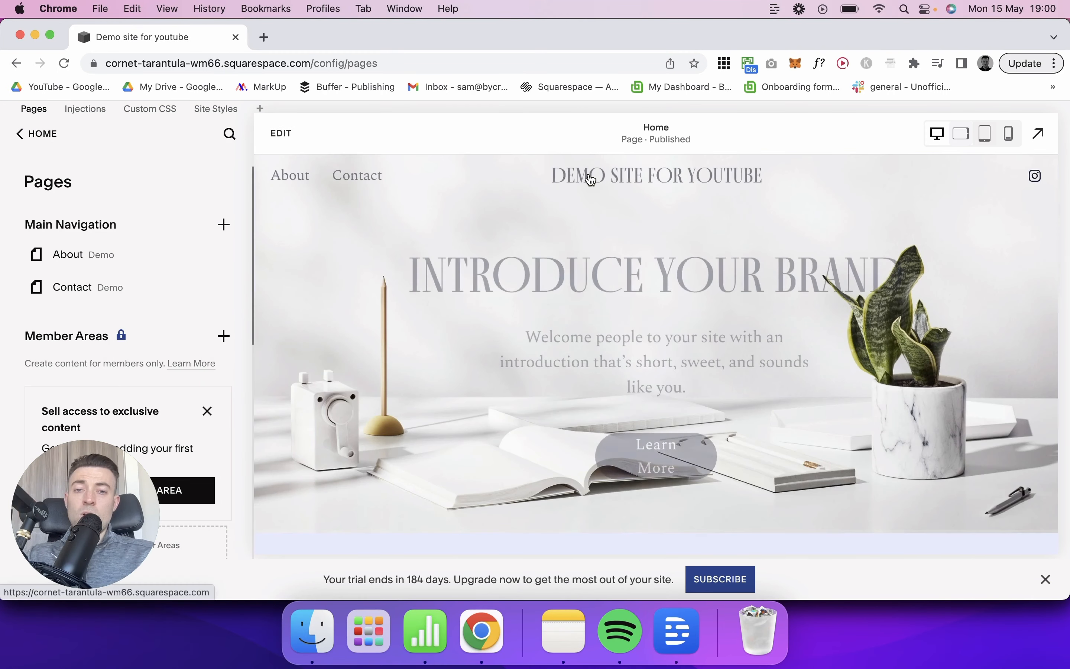
pyautogui.click(1040, 133)
pyautogui.scroll(-5, 887, 323)
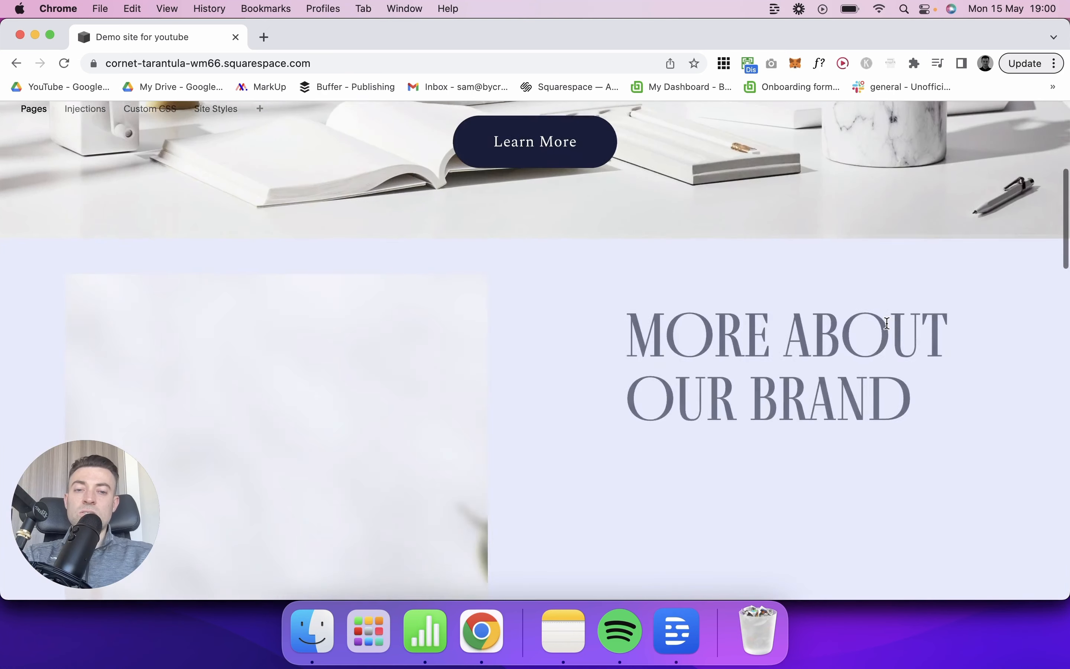
pyautogui.scroll(-5, 887, 323)
pyautogui.scroll(10, 1035, 145)
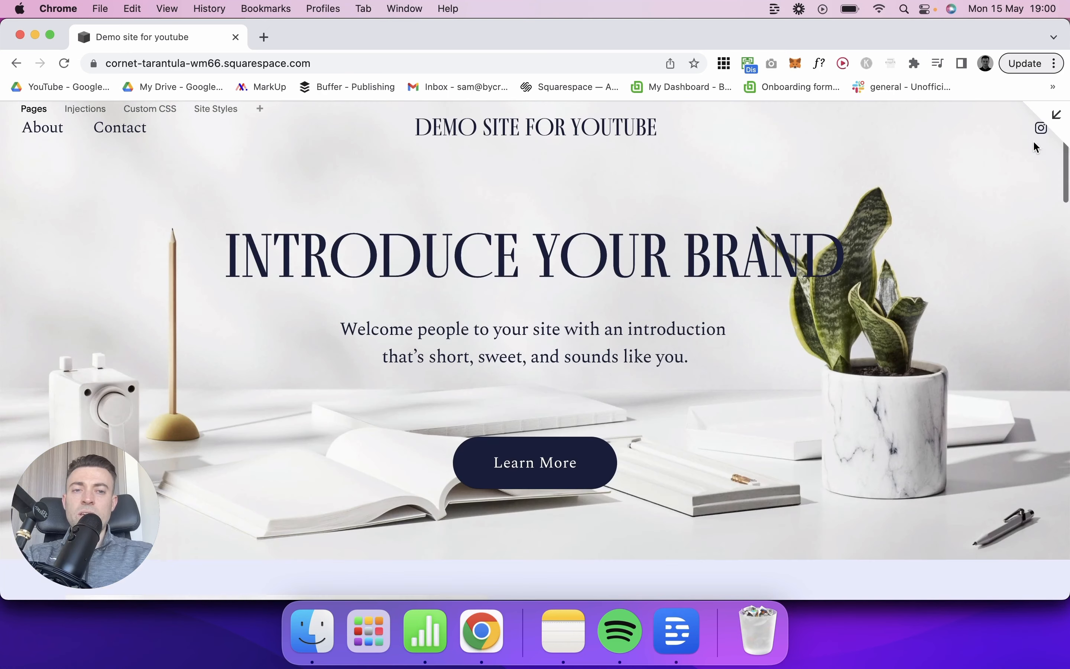
pyautogui.click(36, 129)
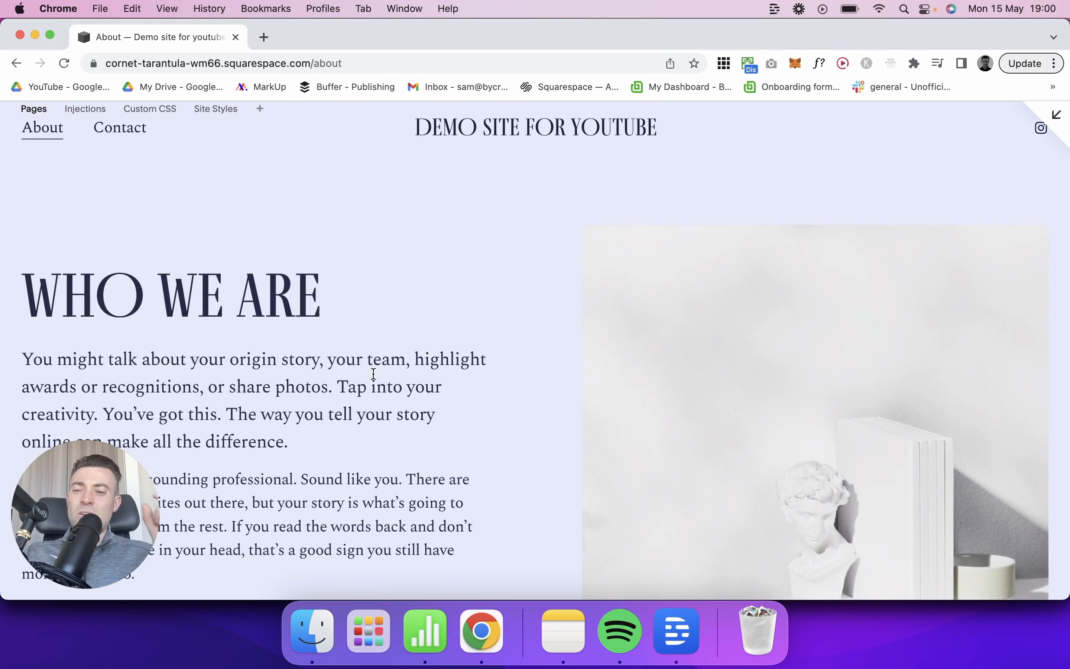
pyautogui.click(1063, 126)
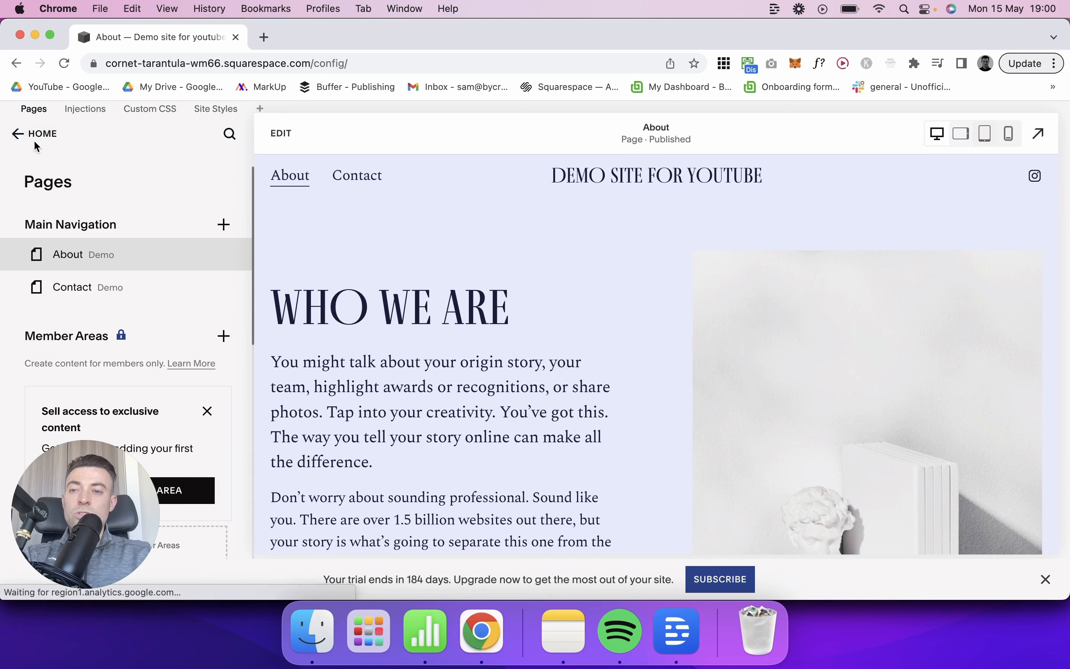
# Step: Open the Fonts settings in the site-wide design styles and bring up the Global Text Styles
pyautogui.click(36, 135)
pyautogui.click(62, 267)
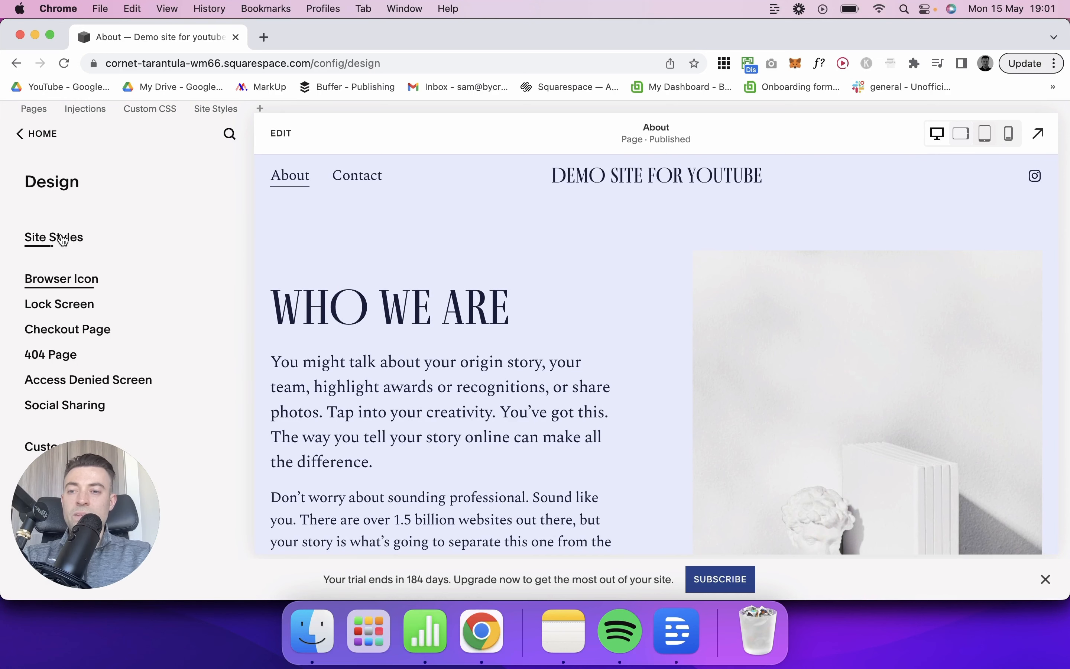
pyautogui.click(63, 240)
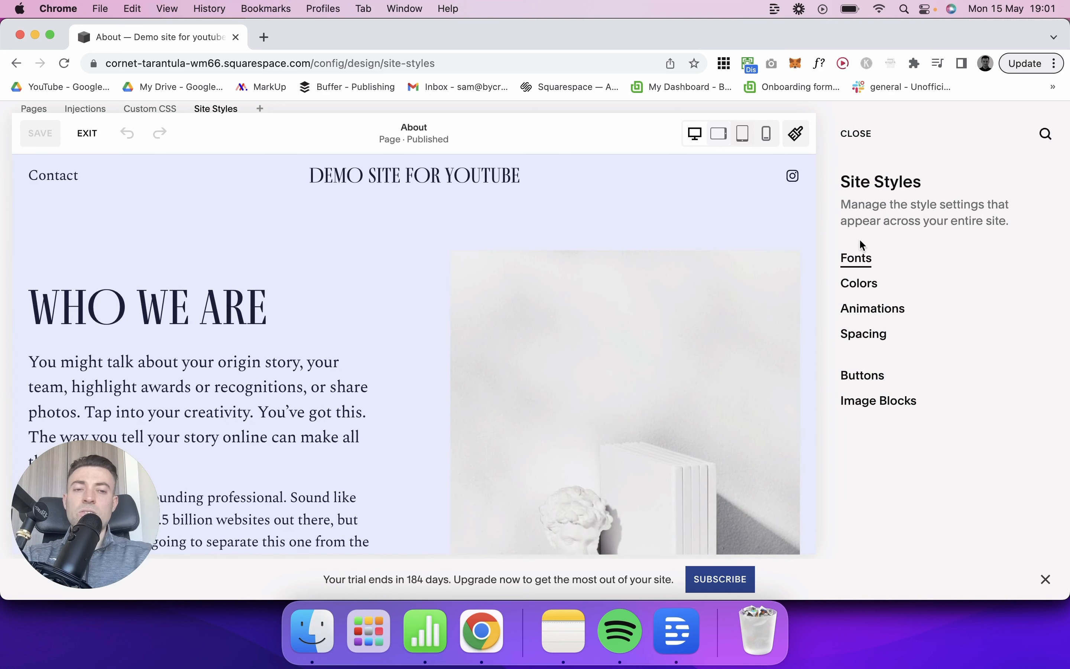
pyautogui.click(862, 262)
pyautogui.scroll(-4, 941, 433)
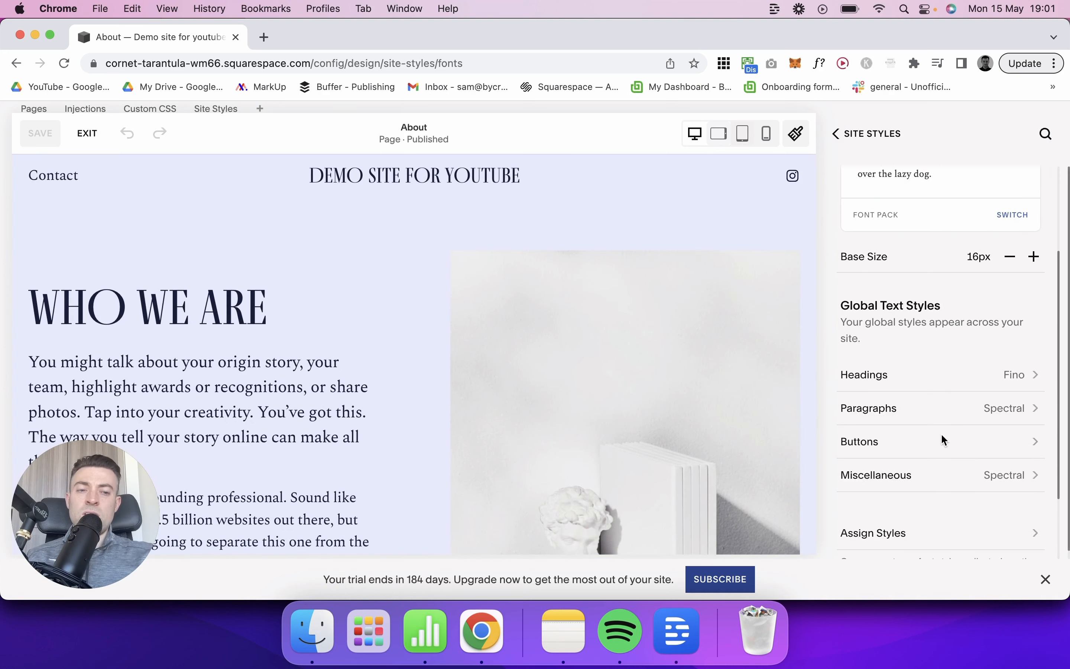
# Step: Open the Headings font family options, browse the full font list, and return without choosing another font
pyautogui.click(958, 352)
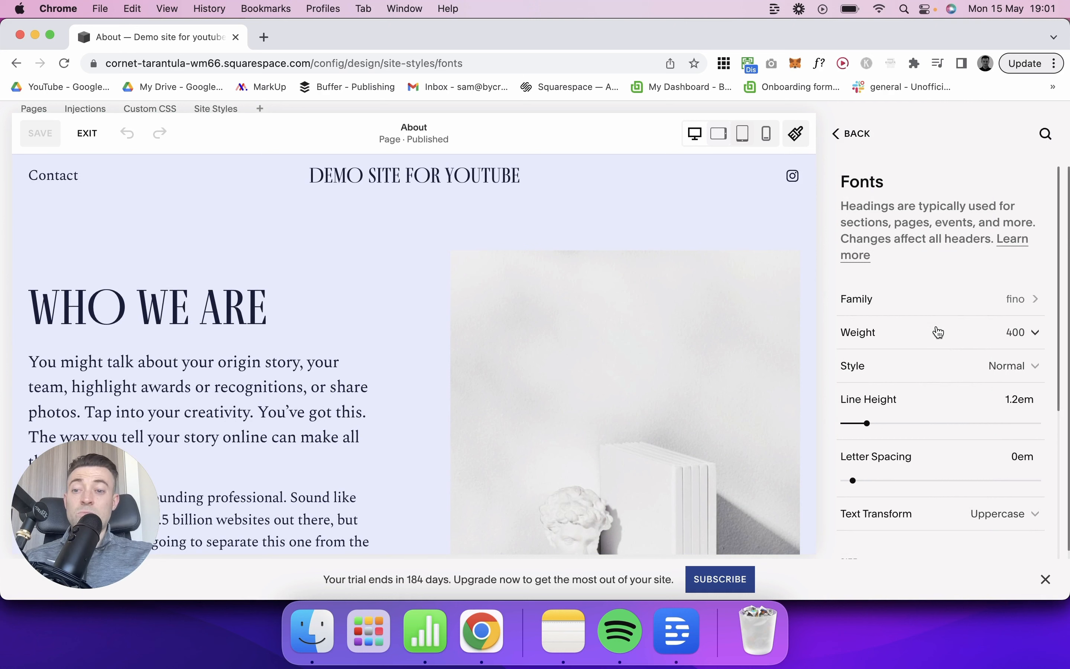
pyautogui.click(940, 304)
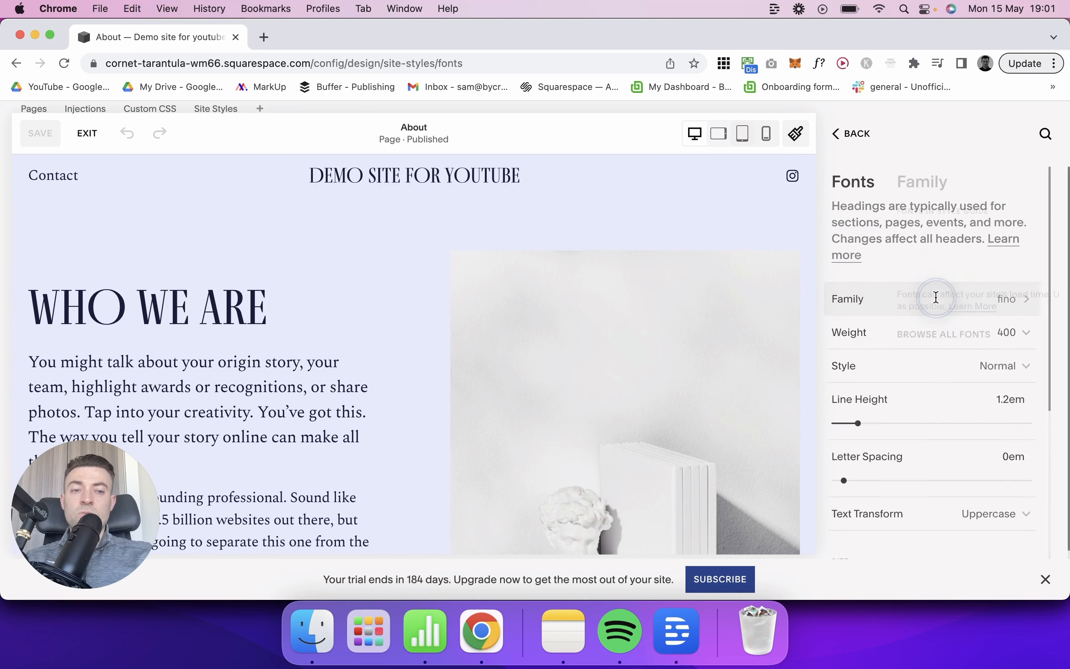
pyautogui.click(922, 337)
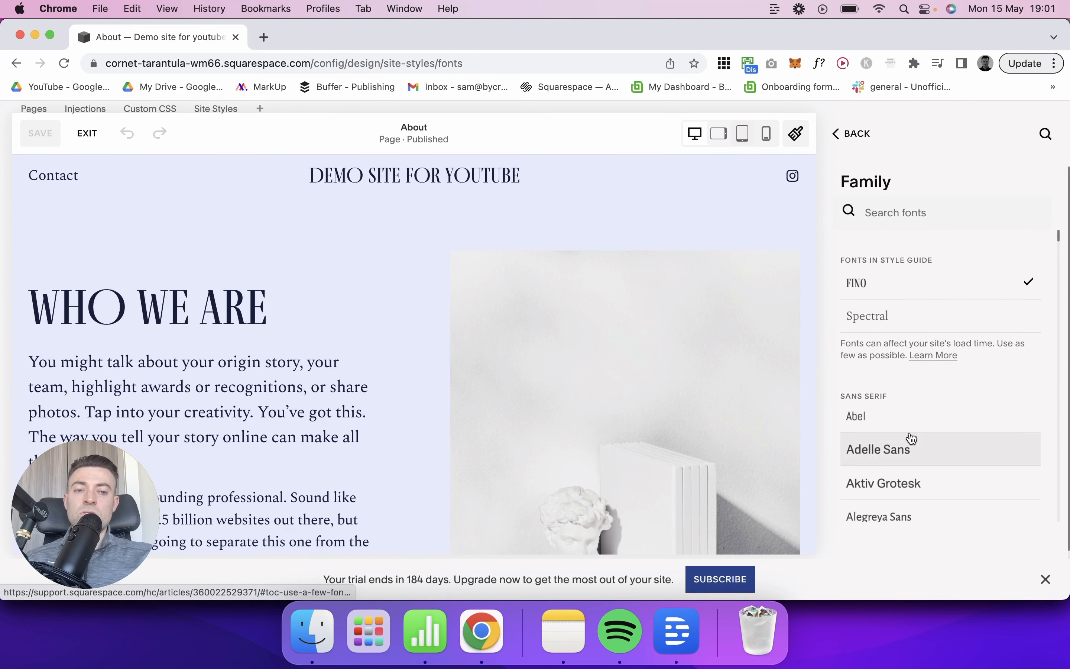
pyautogui.scroll(-15, 910, 436)
pyautogui.scroll(-15, 912, 437)
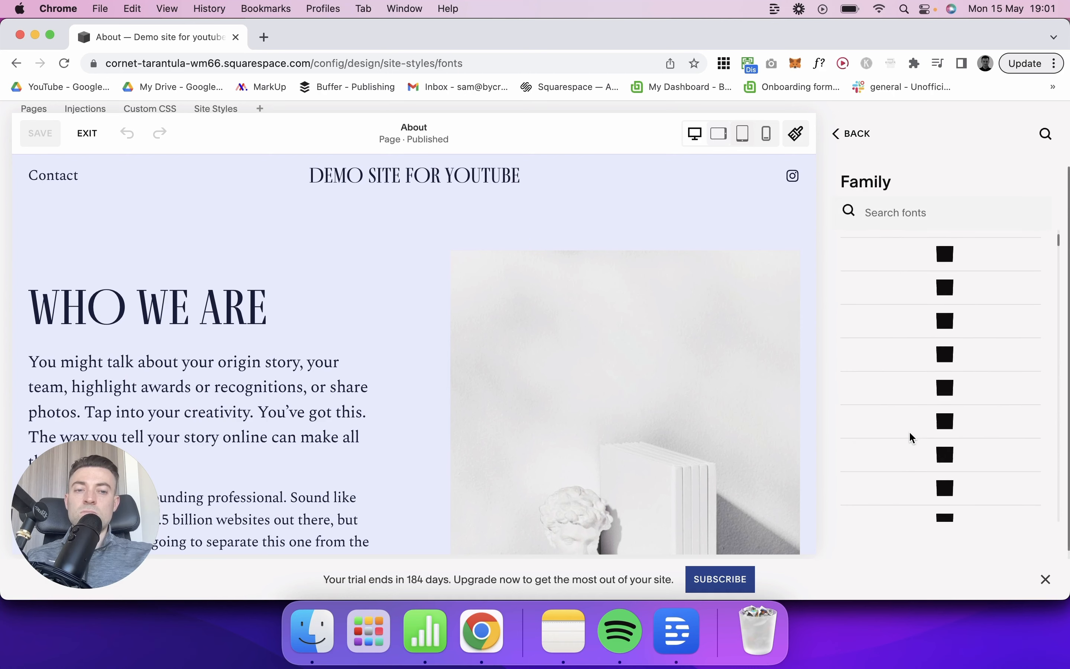
pyautogui.scroll(-5, 911, 437)
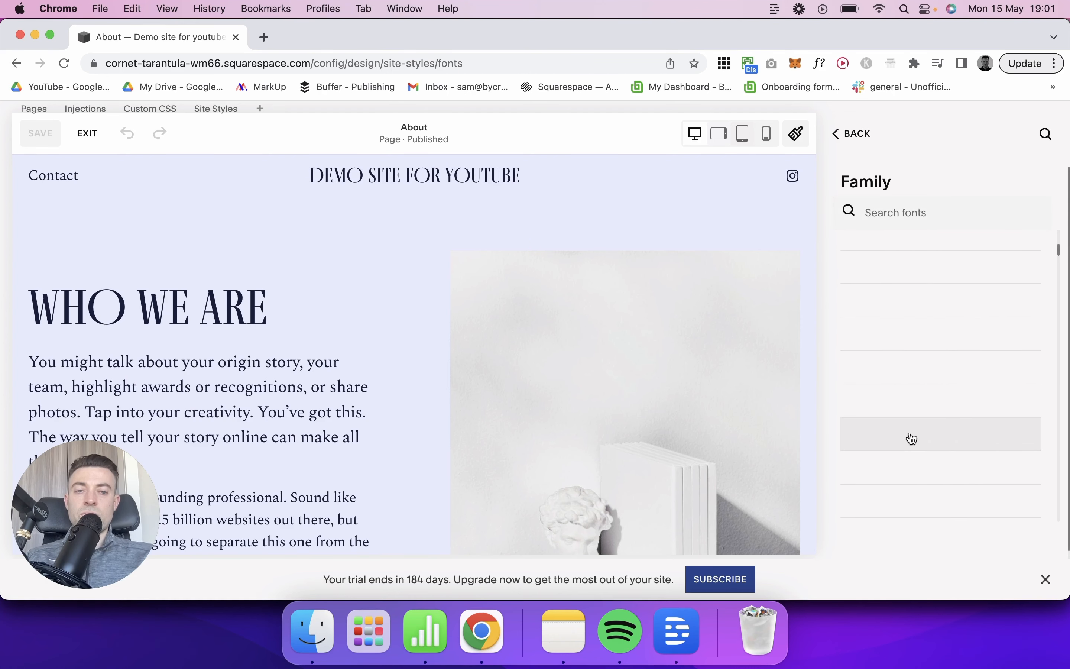
pyautogui.click(856, 137)
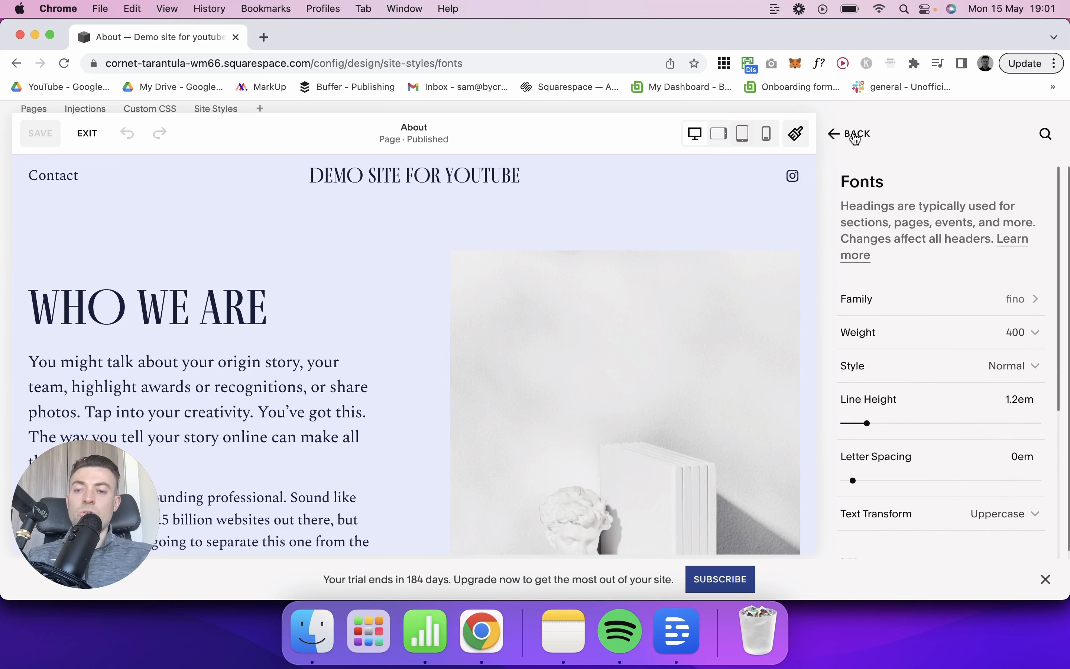
# Step: Leave the Fonts settings, set the Site Margin to 6vw in the site-wide Spacing styles, and save the change
pyautogui.click(842, 151)
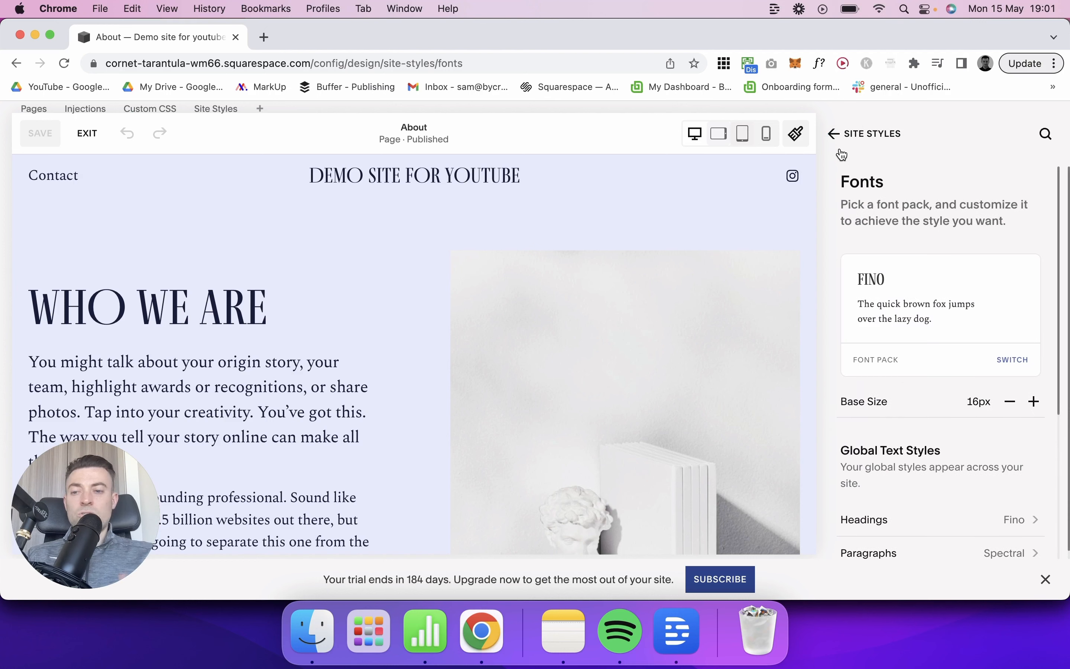
pyautogui.click(853, 128)
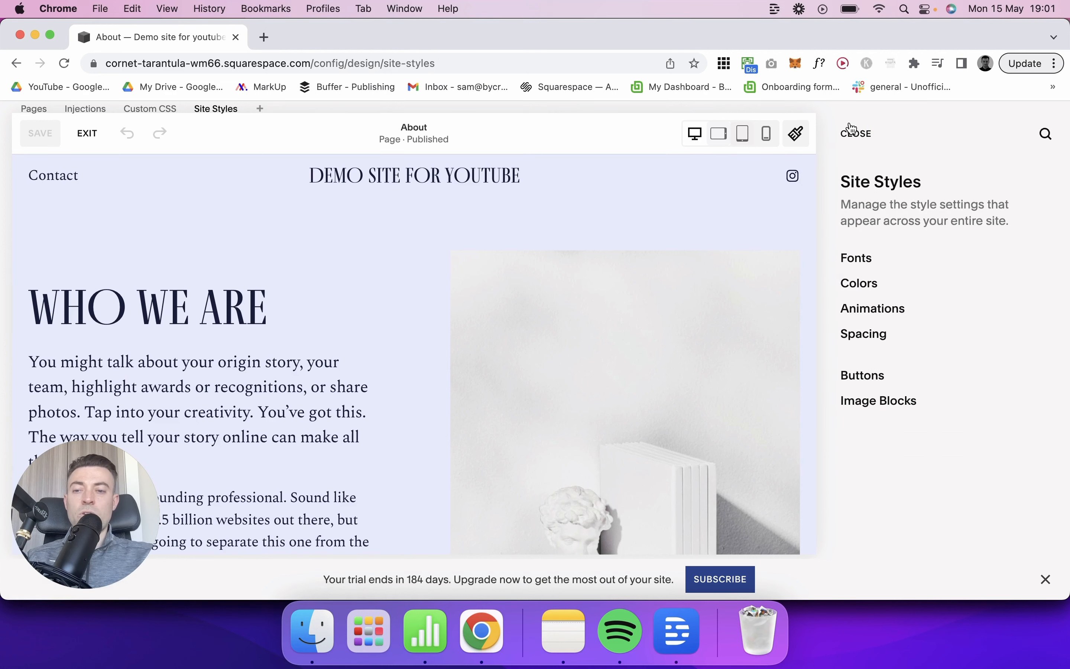
pyautogui.click(870, 335)
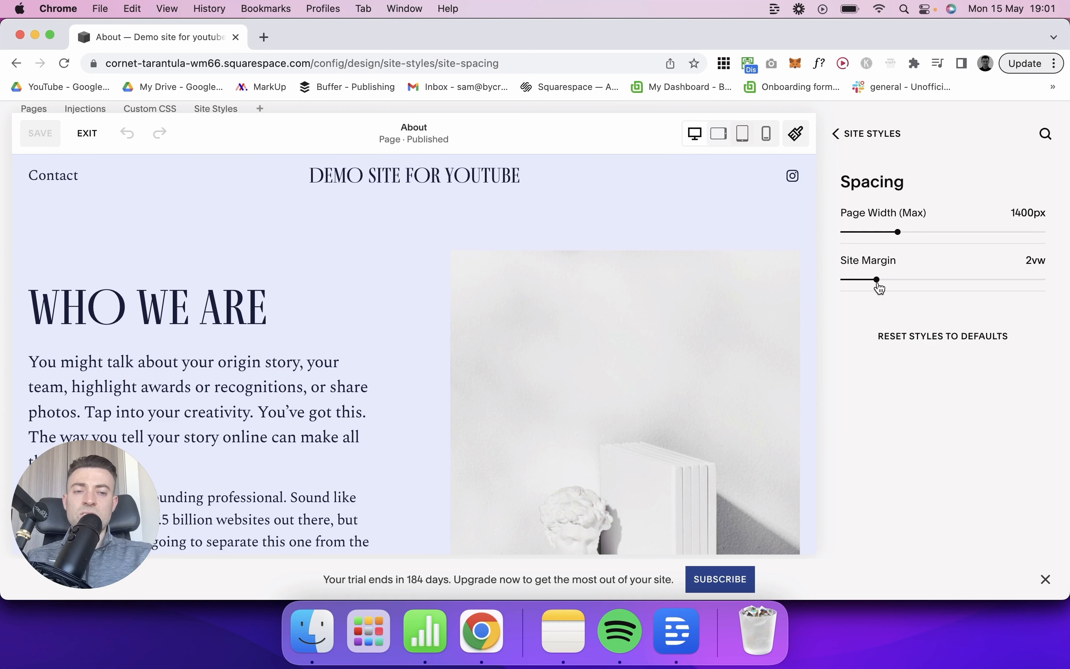
pyautogui.moveTo(881, 288); pyautogui.dragTo(953, 287)
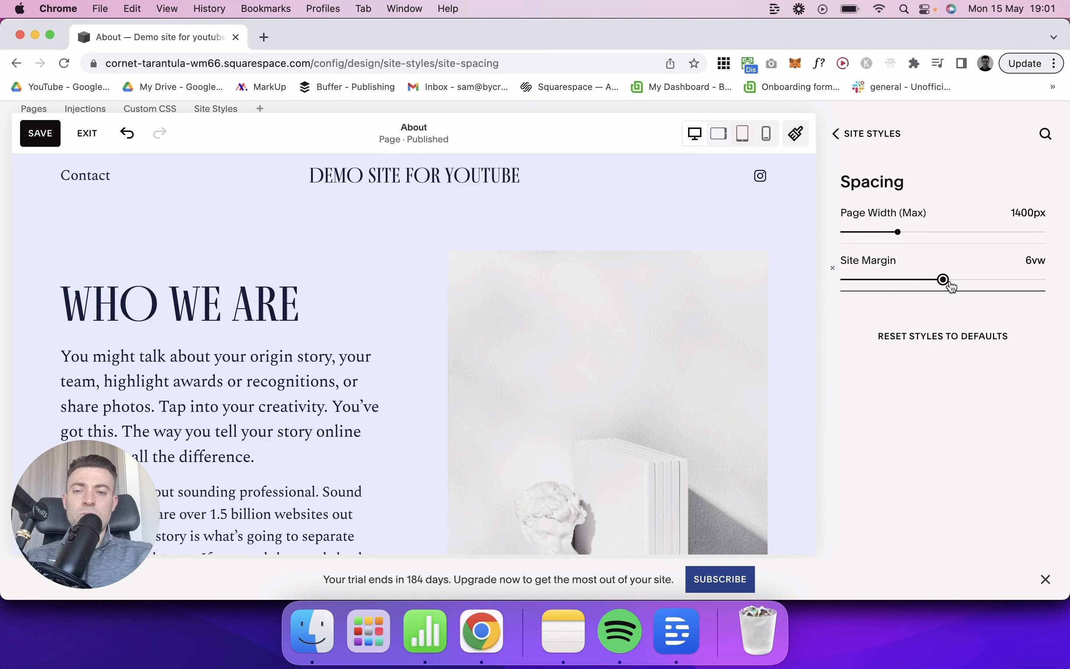
pyautogui.click(53, 148)
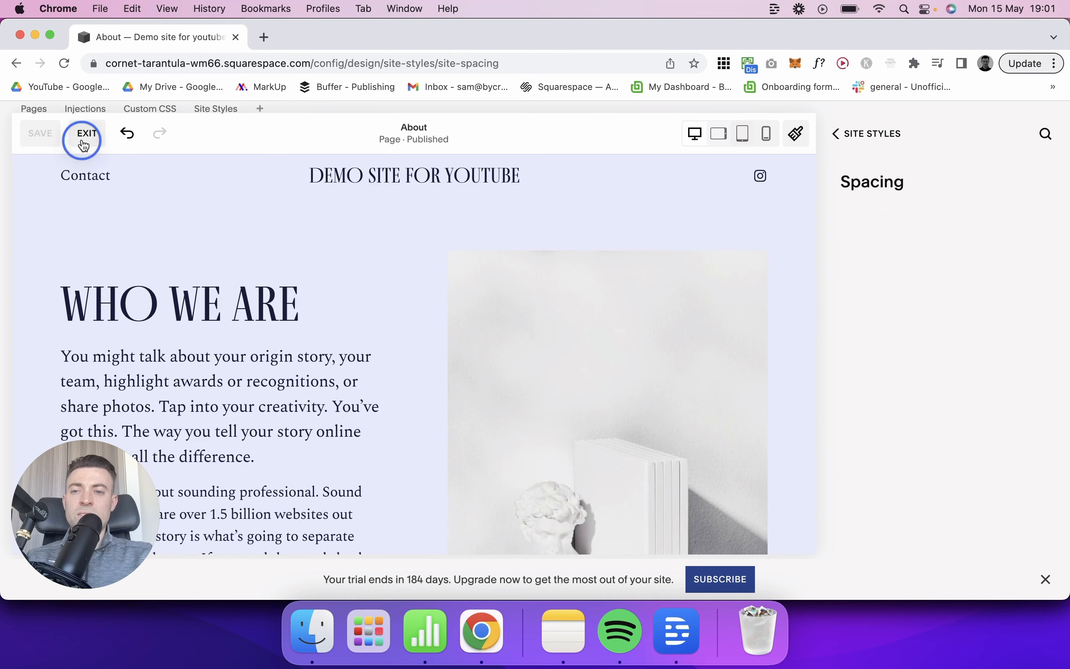
# Step: Exit the style editor and review the About page's layout at full size
pyautogui.click(86, 134)
pyautogui.scroll(-12, 781, 327)
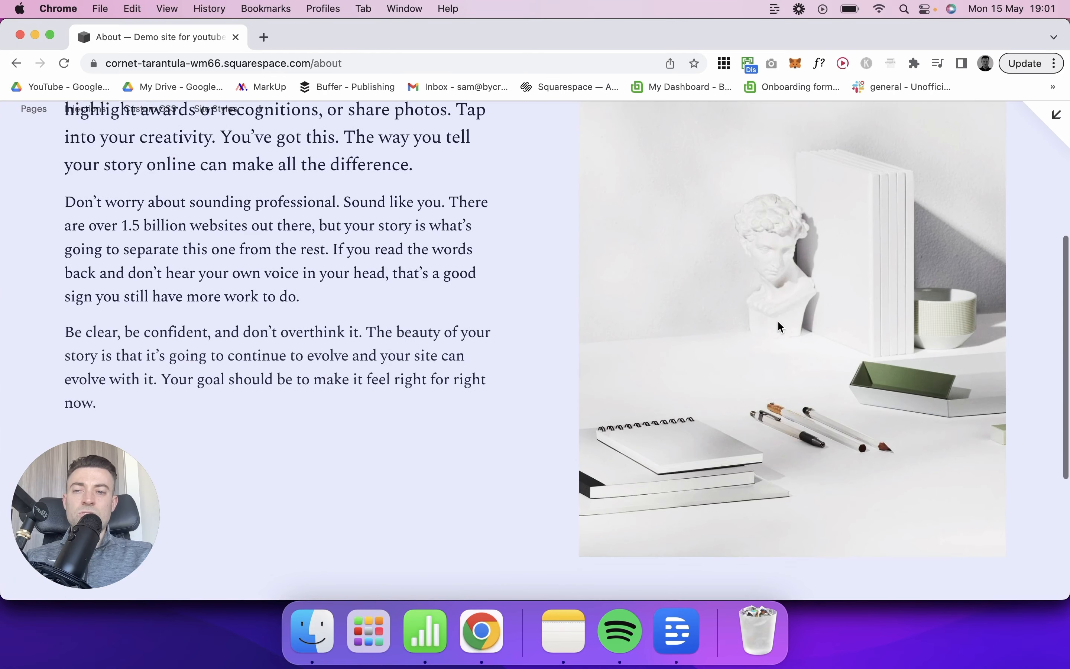